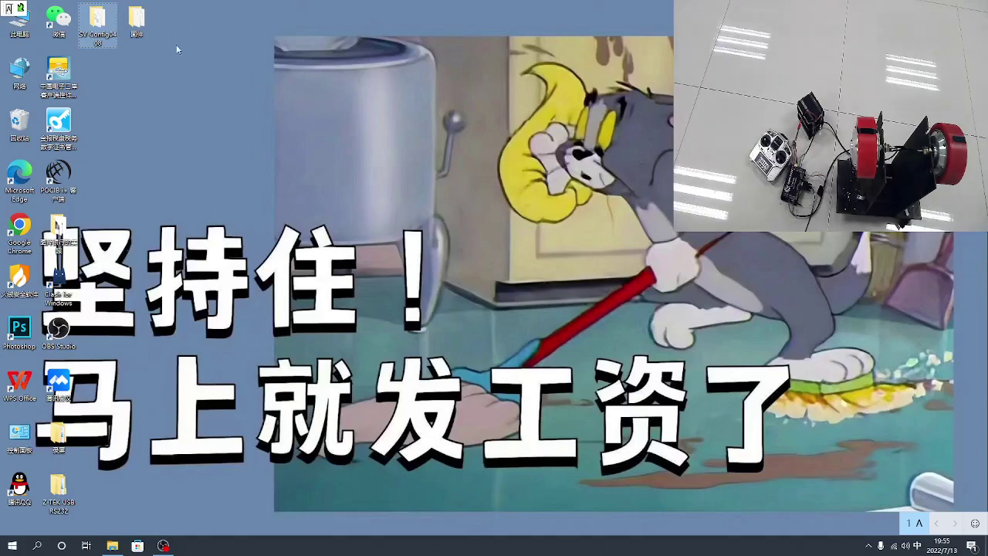
Launch SV-Config from the SV-Config0408 folder and open the serial connection on COM3 USB Serial Port
{"action": "double_click", "coordinate": [98, 23]}
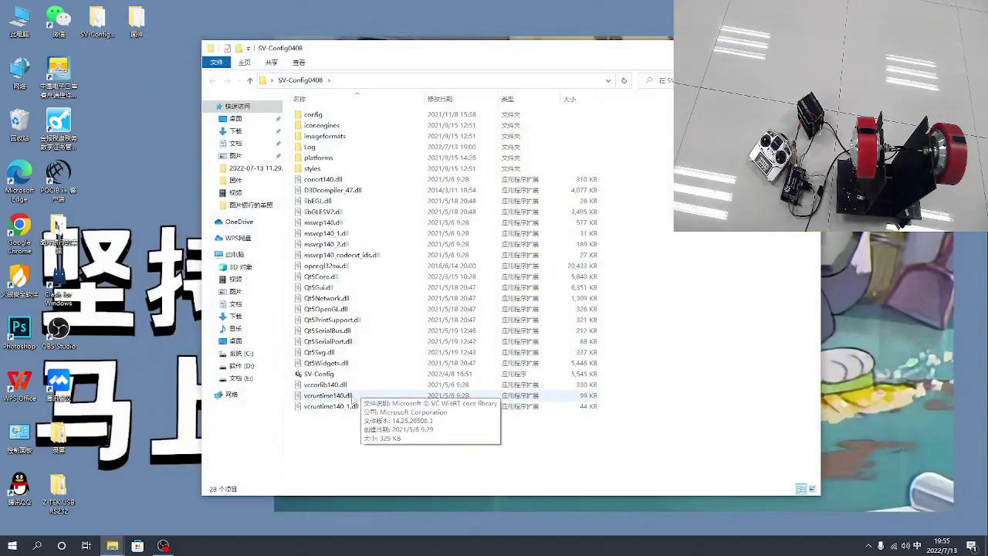
{"action": "double_click", "coordinate": [324, 374]}
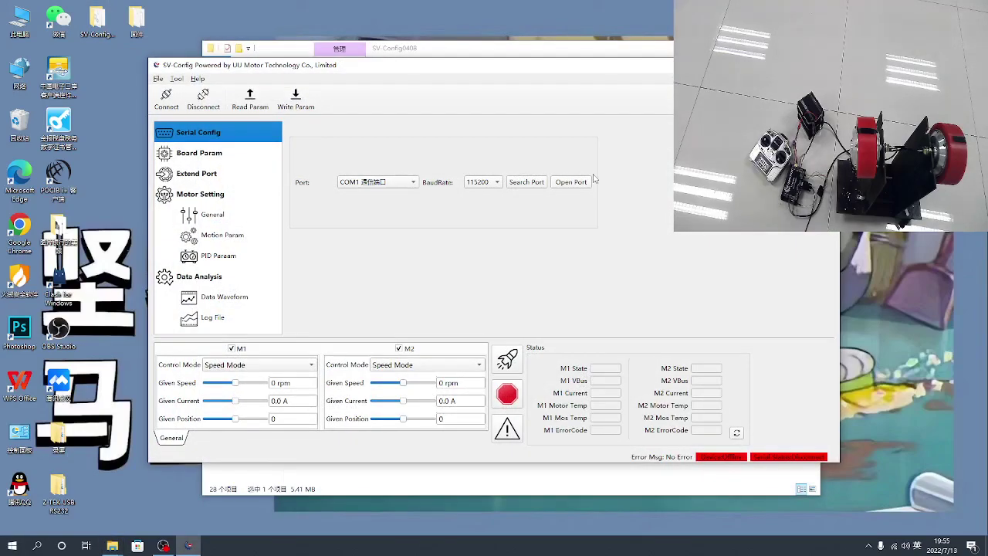
{"action": "left_click", "coordinate": [389, 185]}
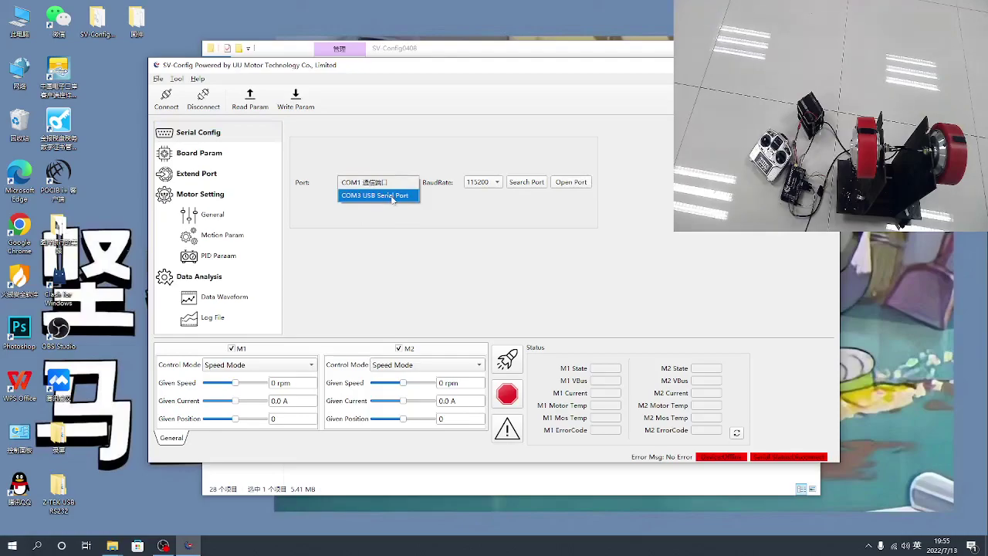
{"action": "left_click", "coordinate": [392, 197]}
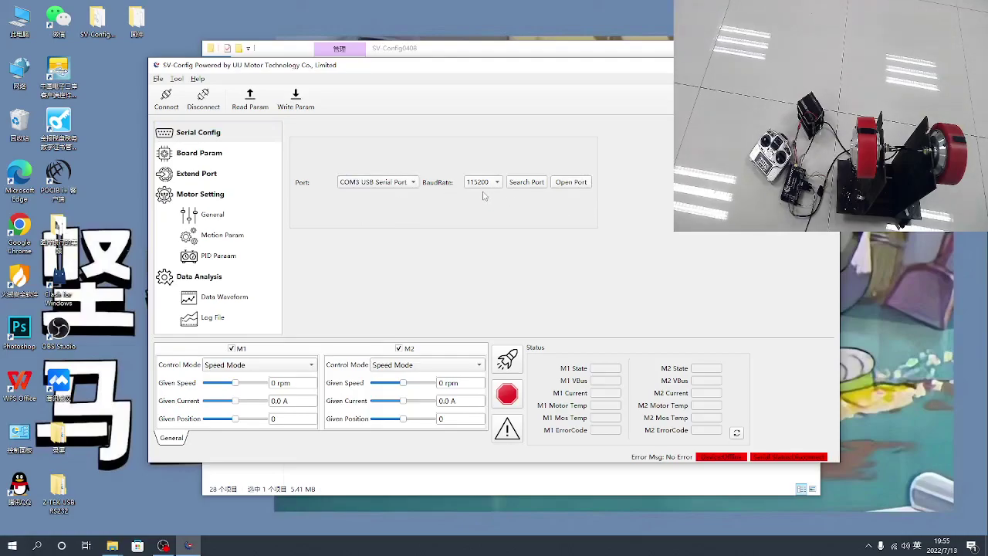
{"action": "left_click", "coordinate": [575, 186]}
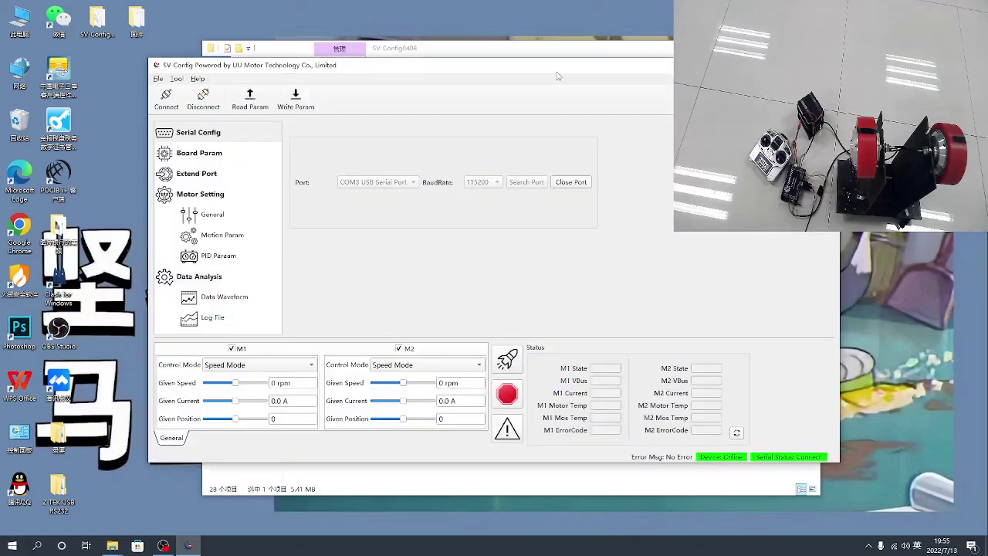
{"action": "left_click_drag", "start_coordinate": [554, 72], "coordinate": [451, 37]}
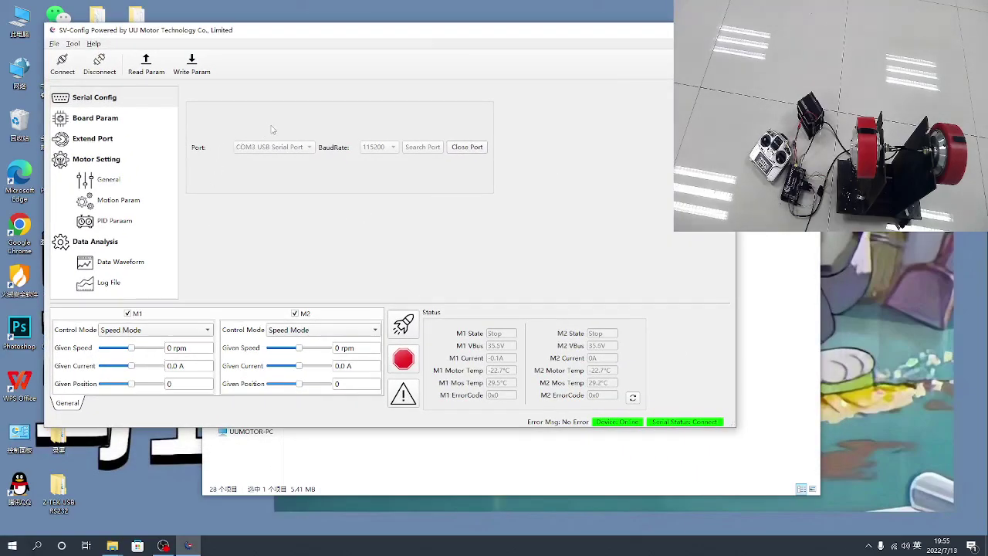
Examine the board's over-voltage, under-voltage and communication timeout parameters, and select RS232 as the control input
{"action": "left_click", "coordinate": [90, 122]}
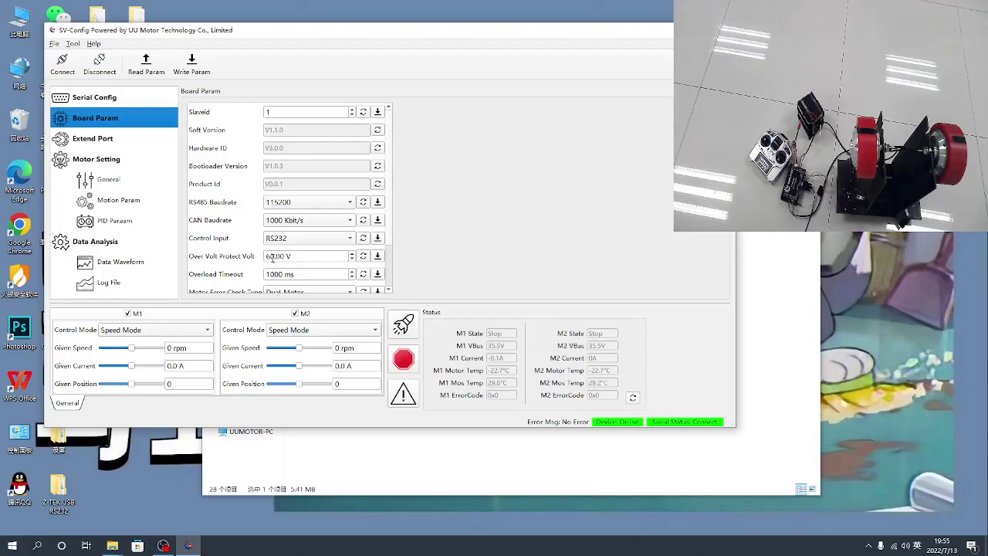
{"action": "left_click", "coordinate": [273, 257]}
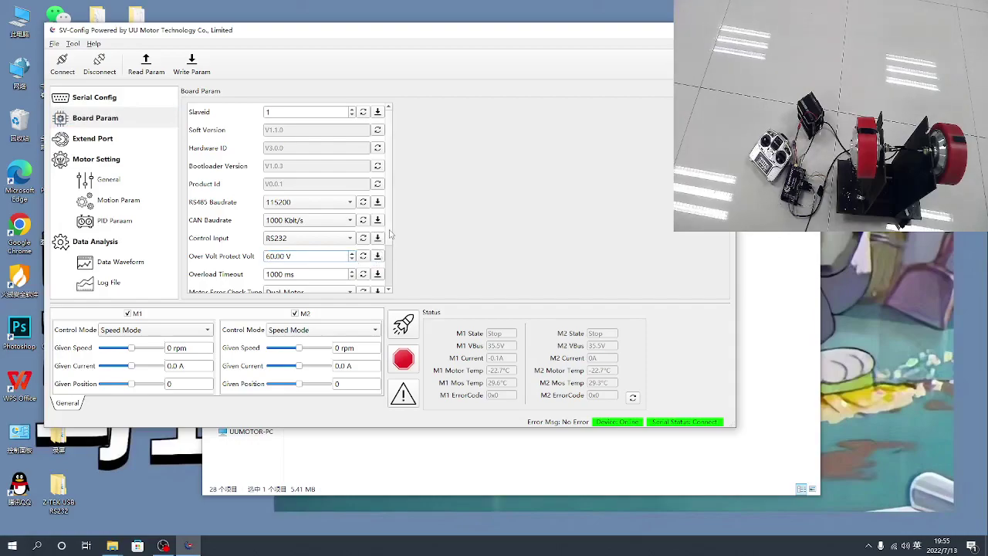
{"action": "left_click_drag", "start_coordinate": [390, 234], "coordinate": [391, 247]}
{"action": "scroll", "coordinate": [391, 253], "scroll_direction": "down", "scroll_amount": 1}
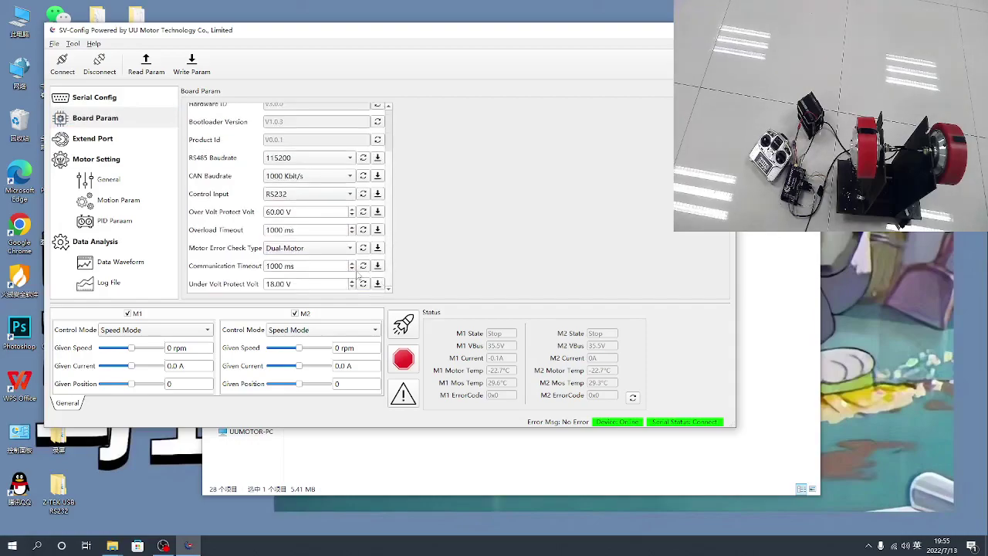
{"action": "left_click", "coordinate": [271, 284]}
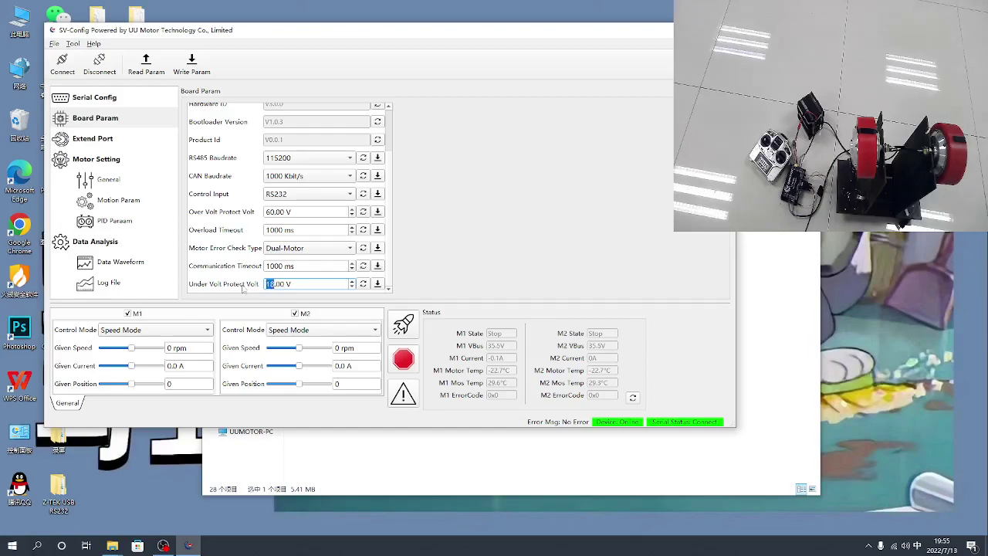
{"action": "left_click", "coordinate": [216, 288]}
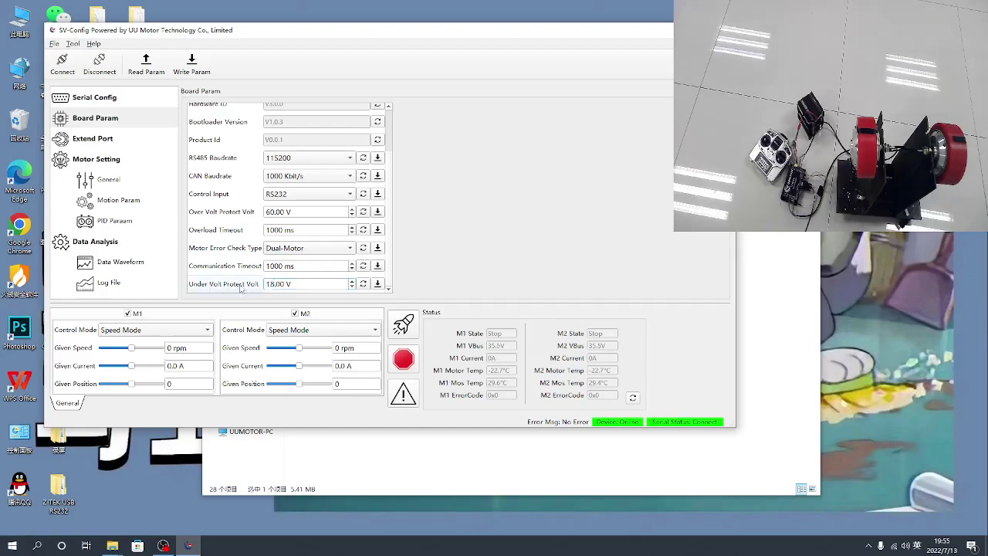
{"action": "double_click", "coordinate": [274, 265]}
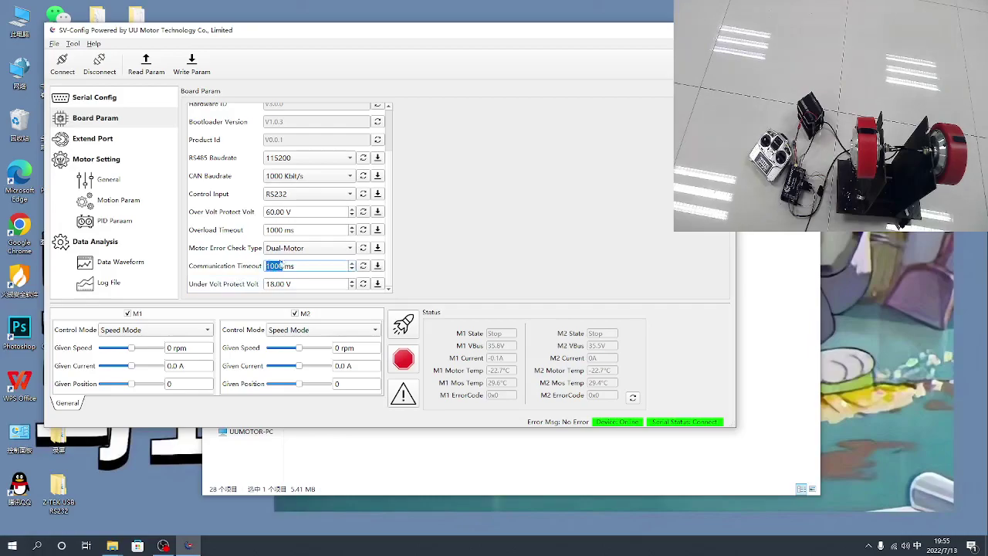
{"action": "left_click", "coordinate": [297, 194]}
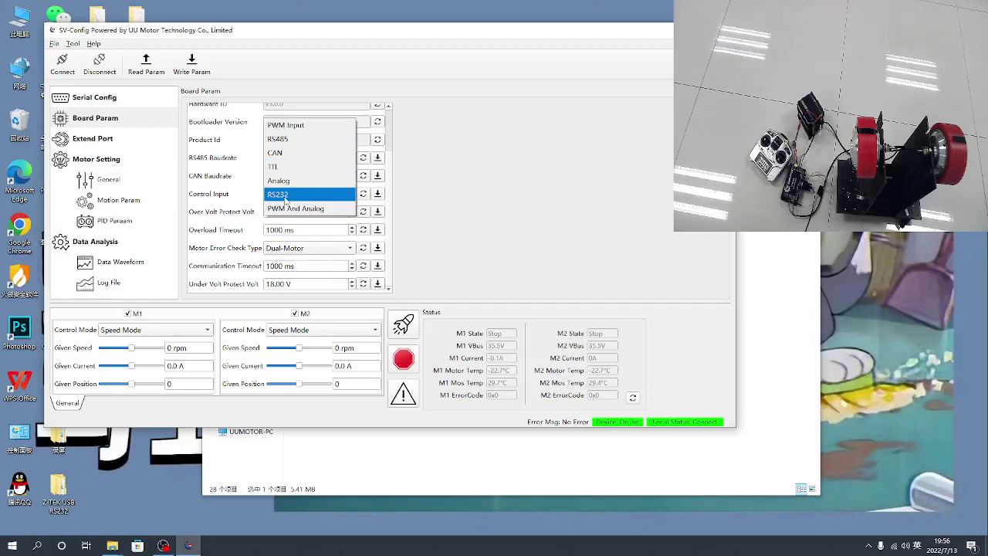
{"action": "left_click", "coordinate": [286, 195]}
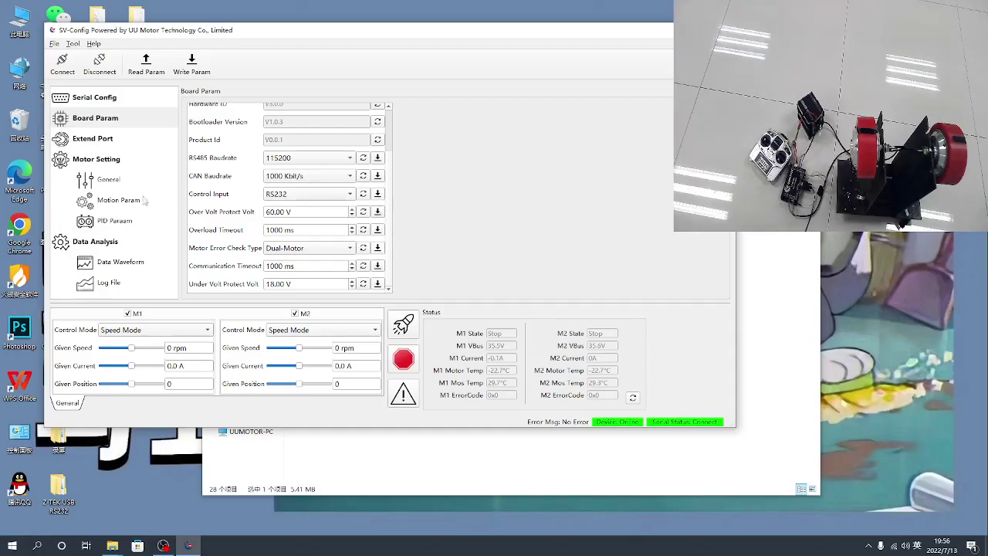
Look through the general, Hall, motion and PID motor settings for M1 and M2, ending on the general parameters
{"action": "left_click", "coordinate": [109, 181]}
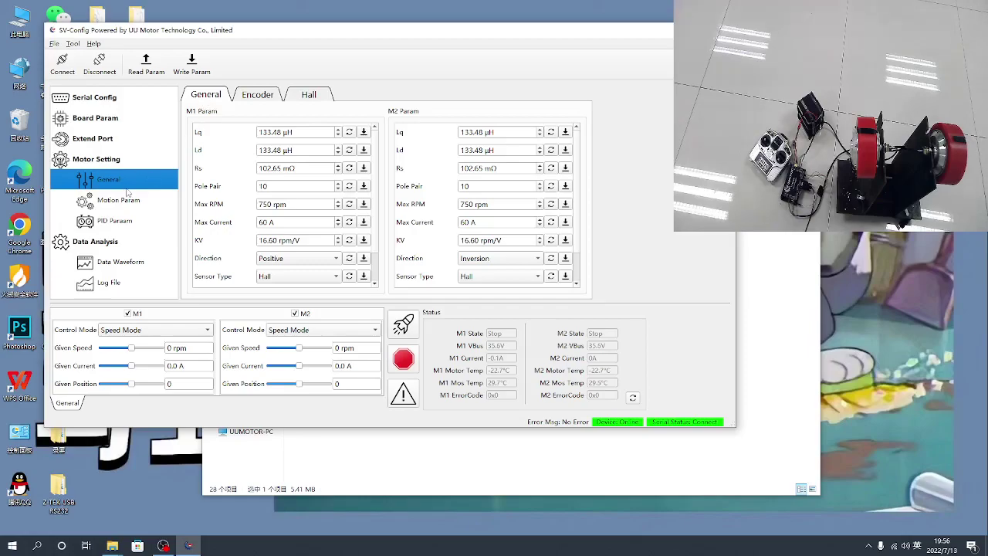
{"action": "left_click", "coordinate": [114, 158]}
{"action": "left_click", "coordinate": [108, 185]}
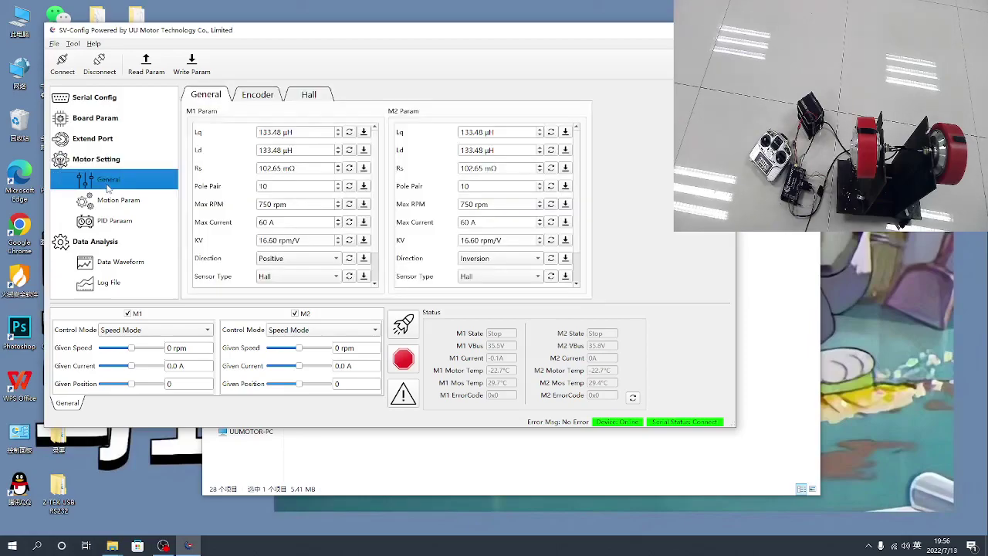
{"action": "left_click", "coordinate": [308, 97]}
{"action": "left_click", "coordinate": [133, 202]}
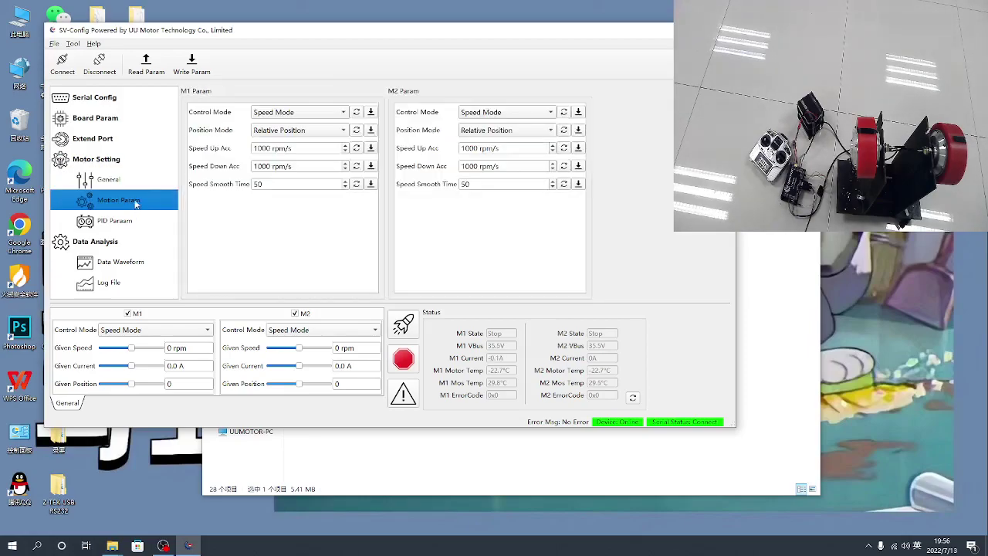
{"action": "left_click", "coordinate": [113, 178]}
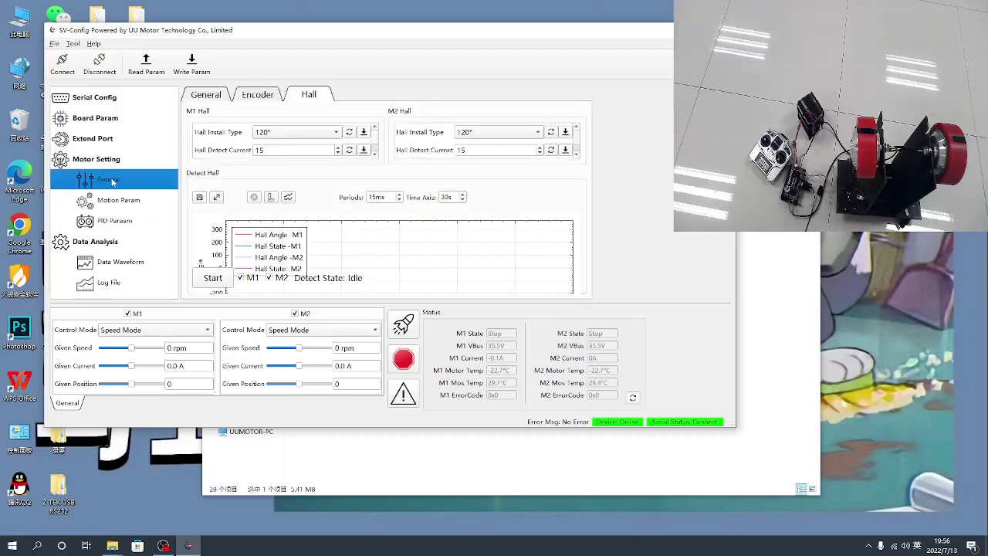
{"action": "left_click", "coordinate": [116, 221]}
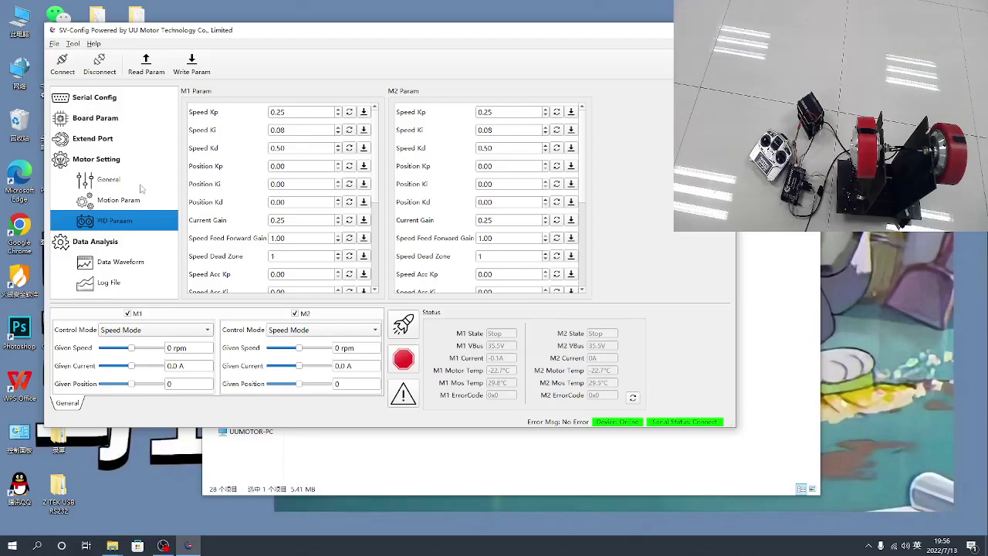
{"action": "left_click", "coordinate": [115, 182]}
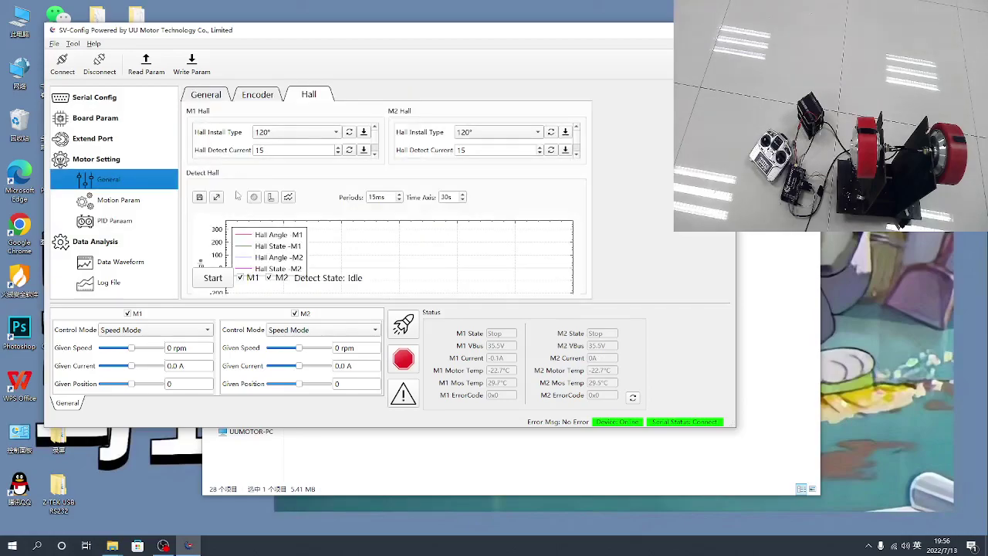
{"action": "left_click", "coordinate": [223, 97]}
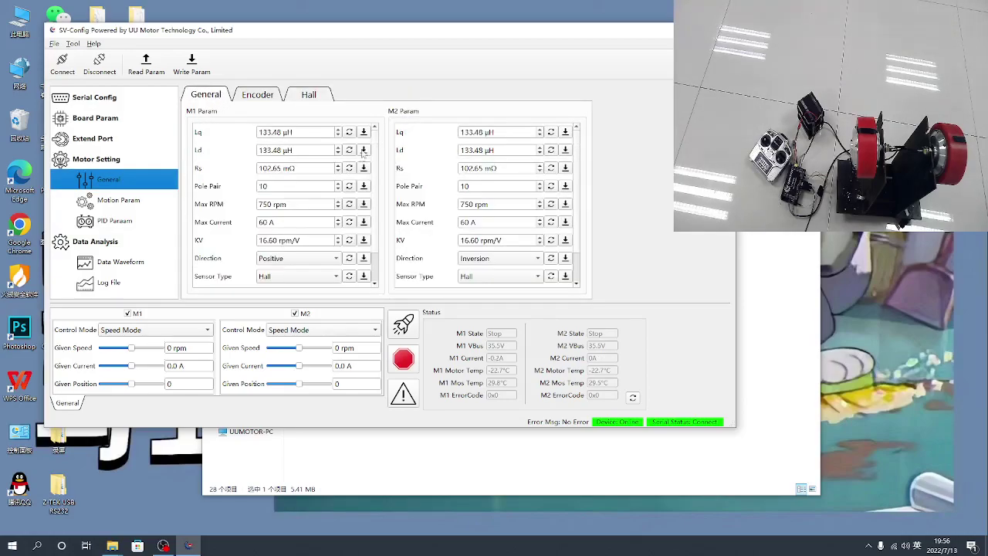
Examine the Lq, Ld, Rs, sensor type and wheel teeth parameters of both motors, selecting Hall as M1's sensor type
{"action": "left_click", "coordinate": [277, 132]}
{"action": "left_click", "coordinate": [272, 149]}
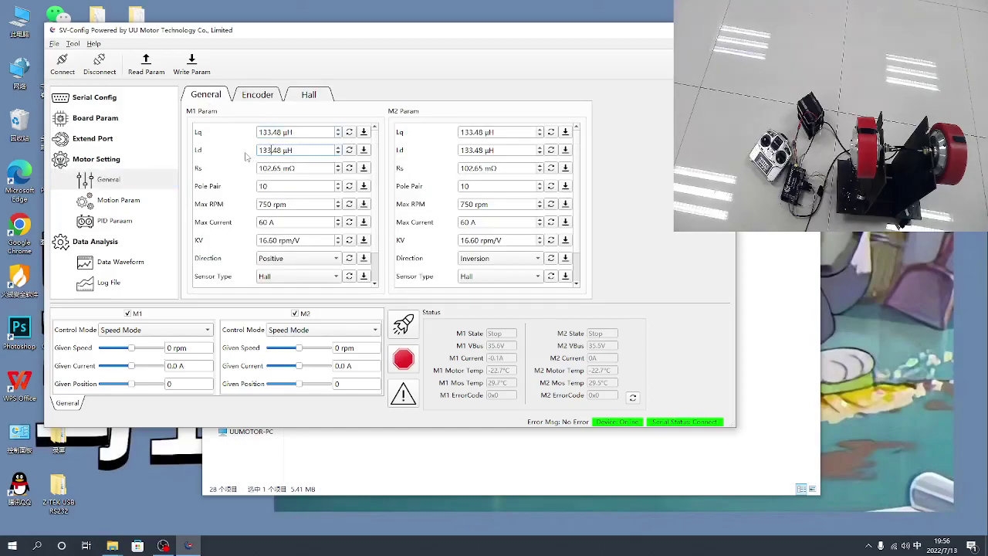
{"action": "left_click", "coordinate": [275, 169]}
{"action": "scroll", "coordinate": [270, 200], "scroll_direction": "down", "scroll_amount": 1}
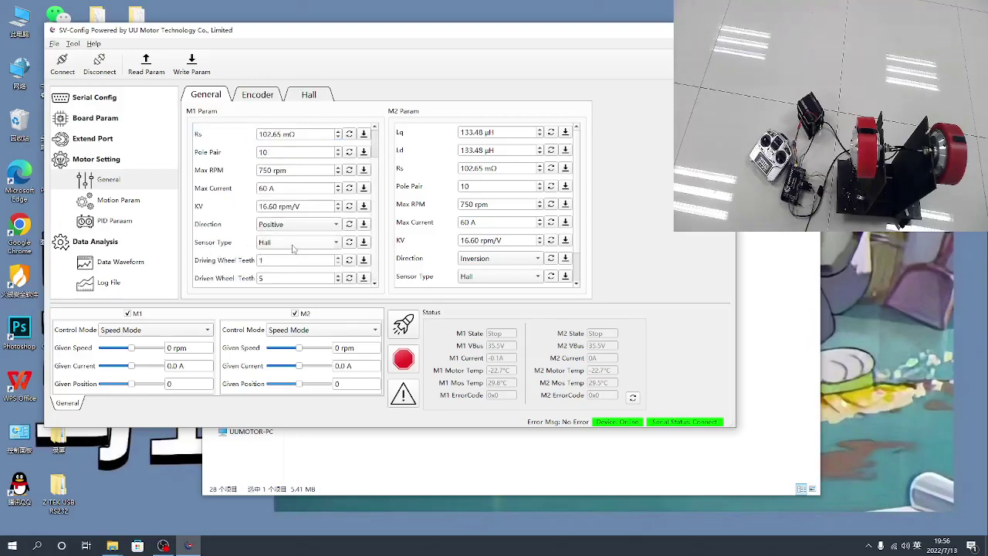
{"action": "left_click", "coordinate": [293, 247]}
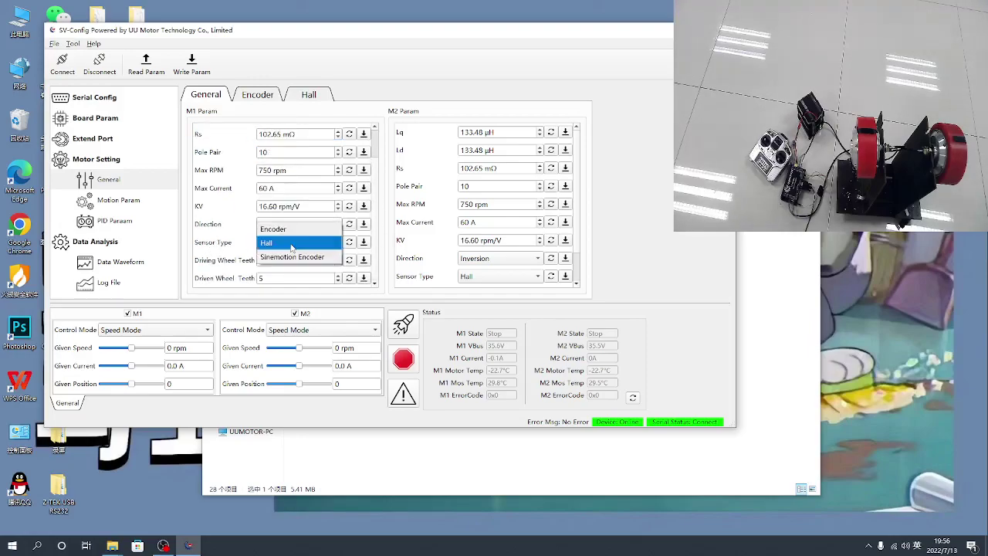
{"action": "left_click", "coordinate": [291, 243]}
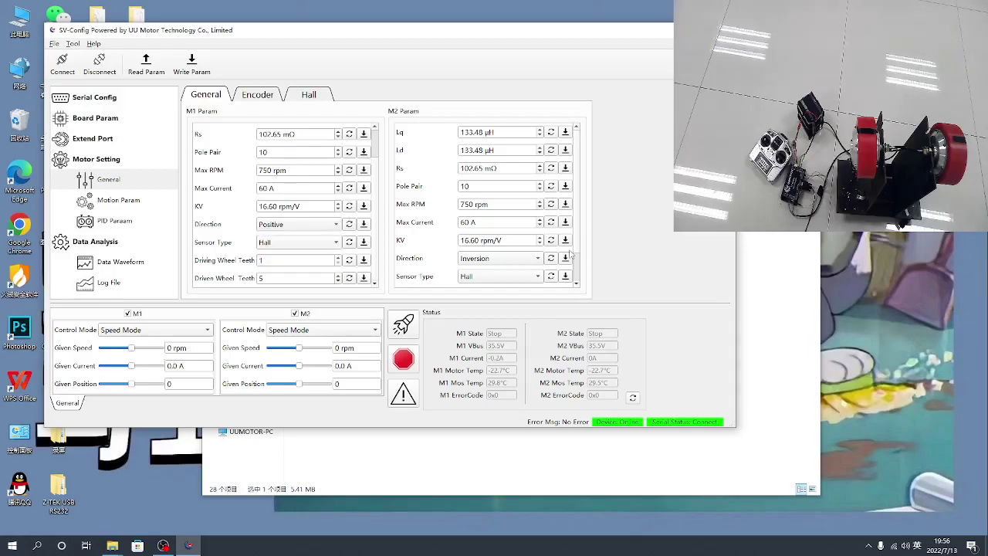
{"action": "scroll", "coordinate": [584, 194], "scroll_direction": "down", "scroll_amount": 1}
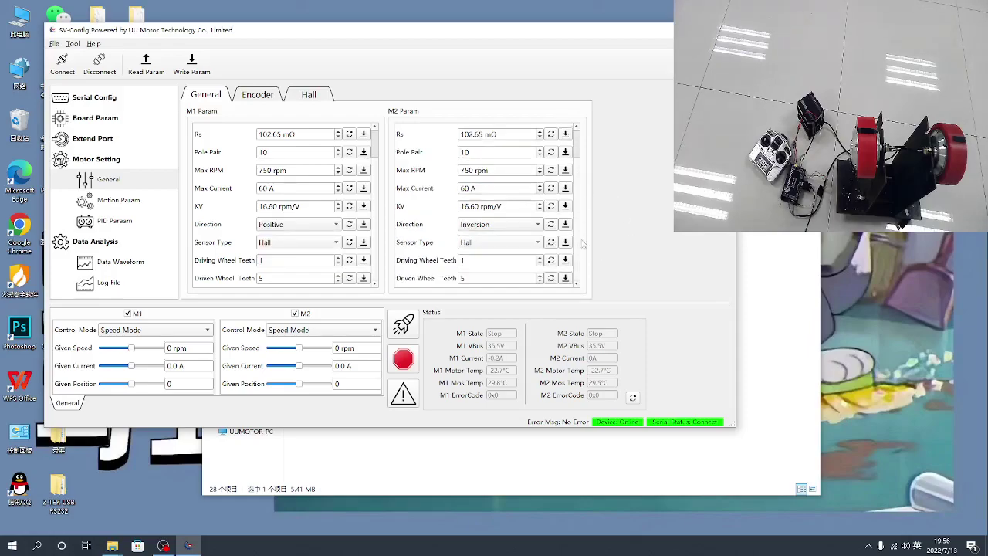
{"action": "left_click", "coordinate": [492, 245]}
{"action": "left_click", "coordinate": [493, 244]}
{"action": "left_click", "coordinate": [491, 276]}
Run Hall detection on both M1 and M2
{"action": "left_click", "coordinate": [310, 96]}
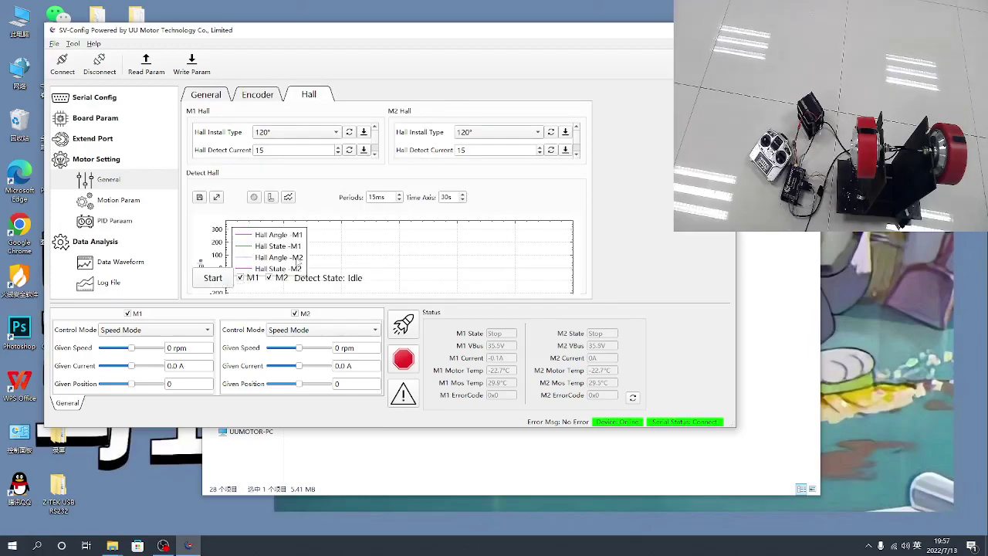
{"action": "left_click", "coordinate": [214, 282]}
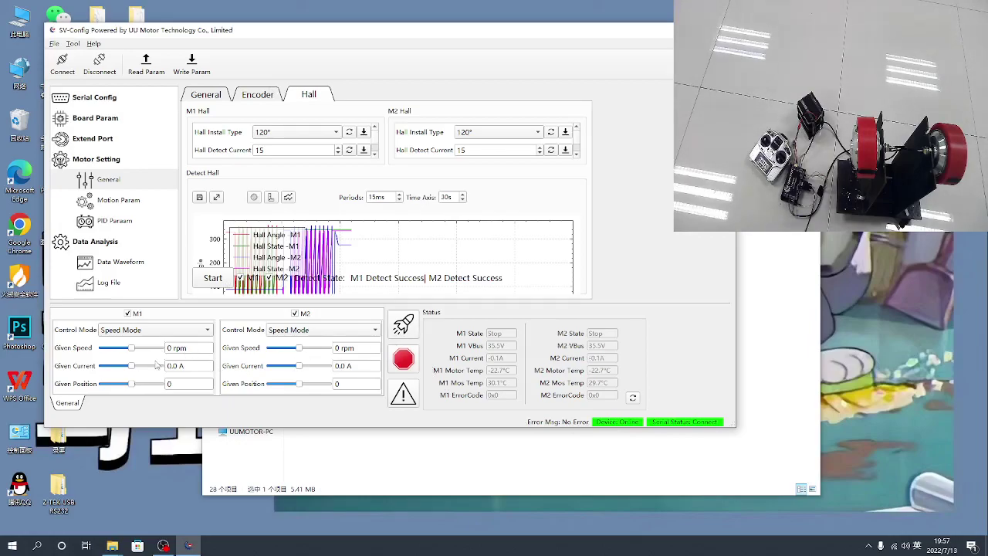
Set M1's given speed to 10 rpm in Speed Mode and start the motors
{"action": "left_click", "coordinate": [169, 347]}
{"action": "type", "text": "1"}
{"action": "key", "text": "shift"}
{"action": "left_click", "coordinate": [410, 324]}
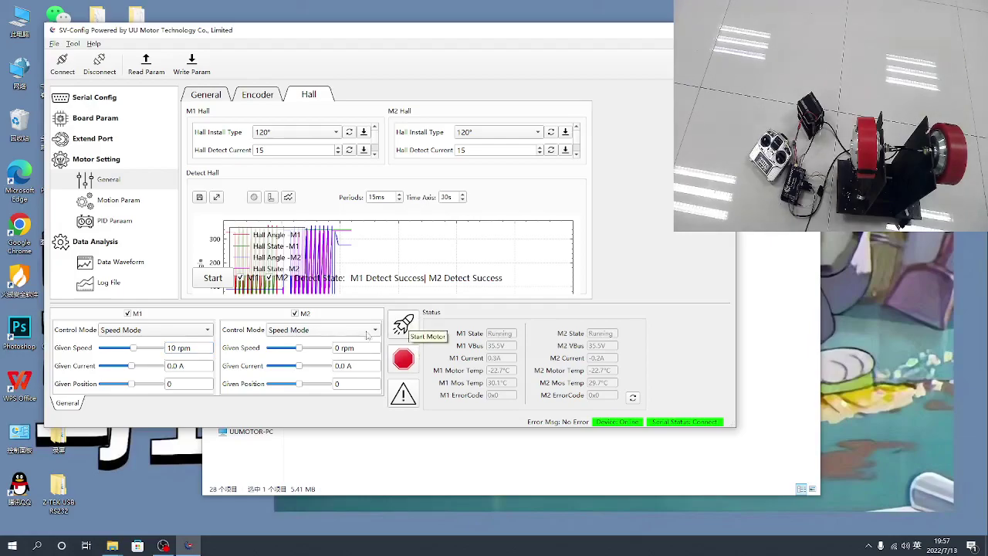
Raise M2's given speed to about 89 rpm, adjust M1 to 24 rpm and M2 to 11 rpm, and stop the motors
{"action": "left_click_drag", "start_coordinate": [300, 348], "coordinate": [316, 348]}
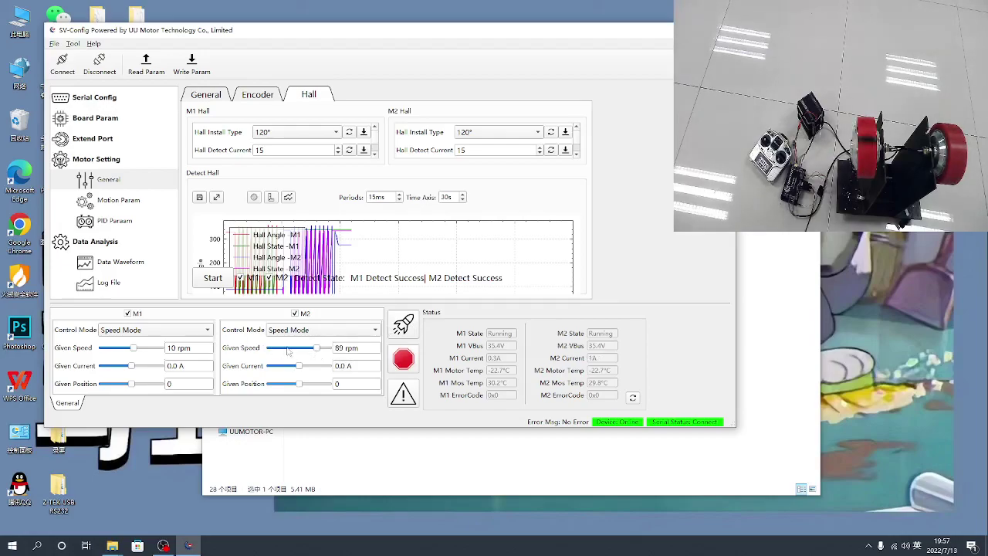
{"action": "mouse_move", "coordinate": [133, 348]}
{"action": "left_mouse_down"}
{"action": "mouse_move", "coordinate": [119, 354]}
{"action": "mouse_move", "coordinate": [136, 348]}
{"action": "left_mouse_up"}
{"action": "left_click_drag", "start_coordinate": [317, 348], "coordinate": [302, 351]}
{"action": "left_click", "coordinate": [407, 367]}
{"action": "left_click", "coordinate": [407, 367]}
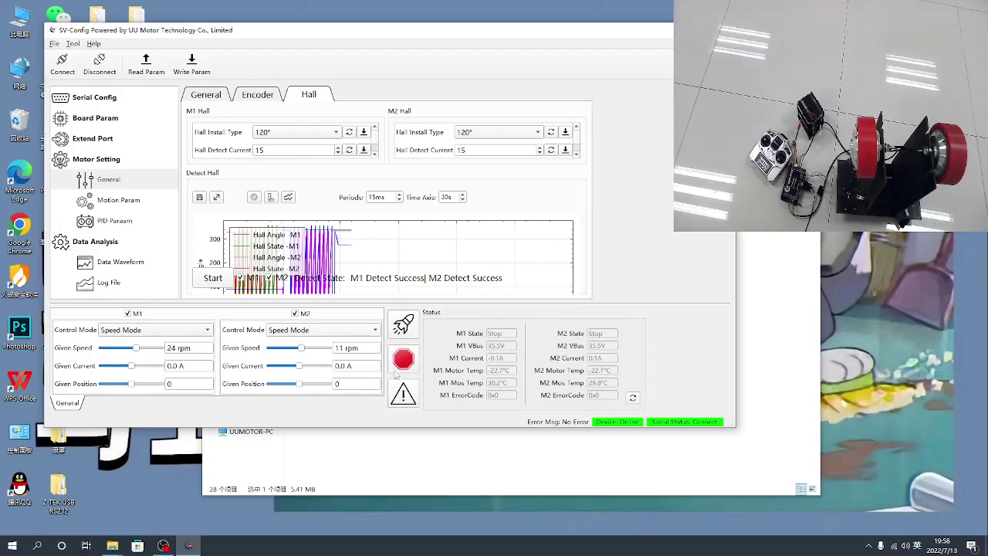
Restart the motors and reduce M2's given speed to 5 rpm
{"action": "left_click", "coordinate": [402, 324]}
{"action": "left_click_drag", "start_coordinate": [306, 353], "coordinate": [302, 352]}
Examine the extend port settings of channels PPM1 to PPM4, ADC1 and ADC2
{"action": "left_click", "coordinate": [88, 143]}
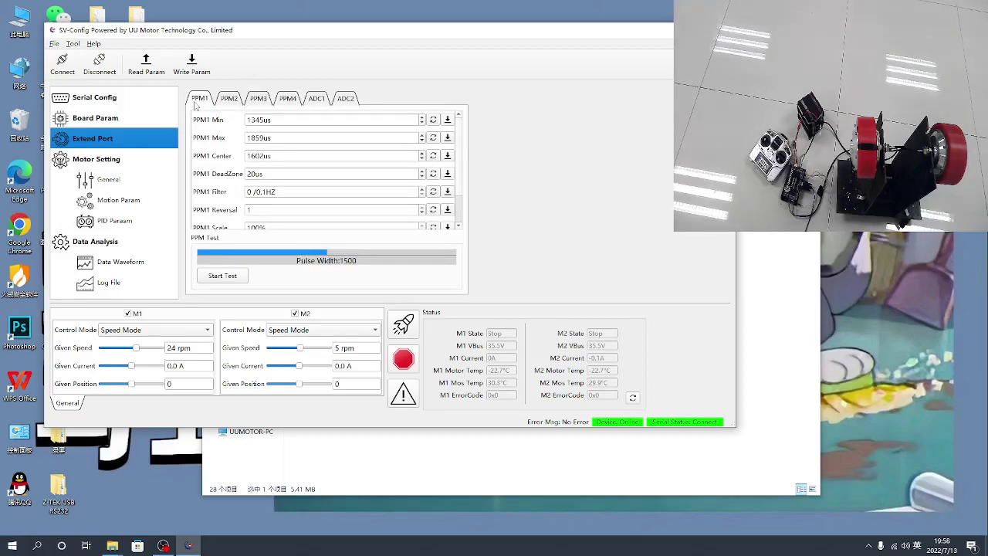
{"action": "left_click", "coordinate": [234, 106]}
{"action": "left_click", "coordinate": [263, 103]}
{"action": "left_click", "coordinate": [287, 104]}
{"action": "left_click", "coordinate": [316, 105]}
{"action": "left_click", "coordinate": [343, 105]}
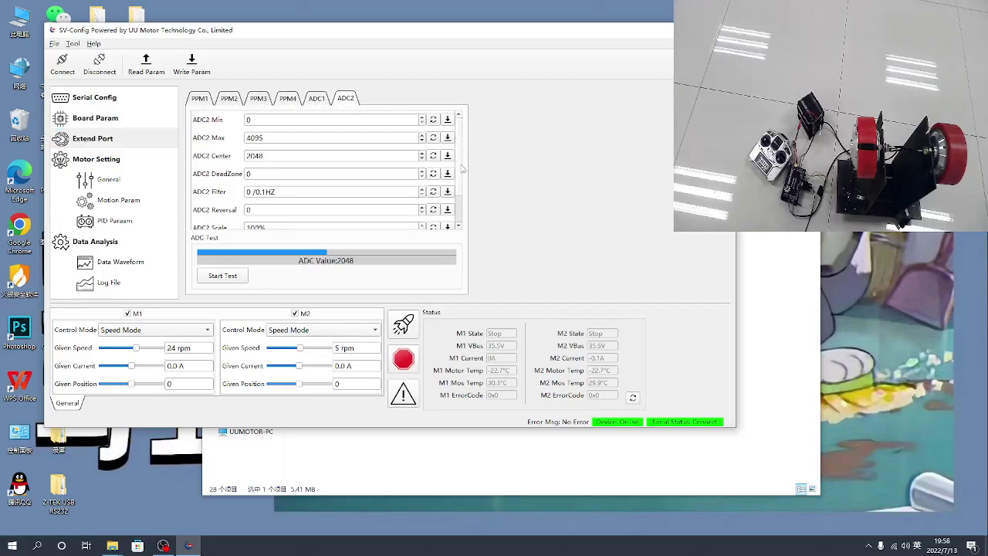
{"action": "scroll", "coordinate": [460, 167], "scroll_direction": "down", "scroll_amount": 1}
{"action": "left_click", "coordinate": [199, 104]}
{"action": "left_click", "coordinate": [228, 104]}
{"action": "left_click", "coordinate": [267, 104]}
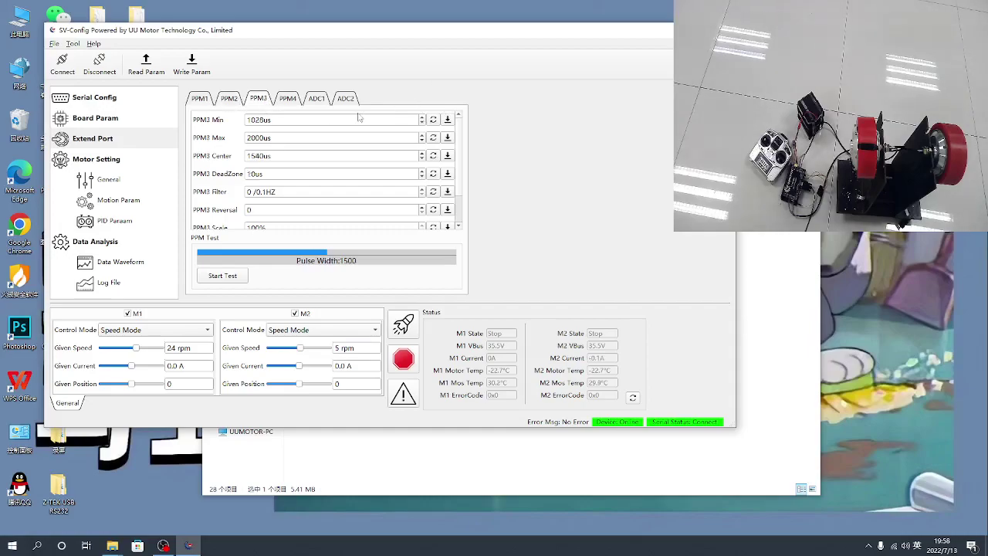
{"action": "left_click", "coordinate": [290, 102]}
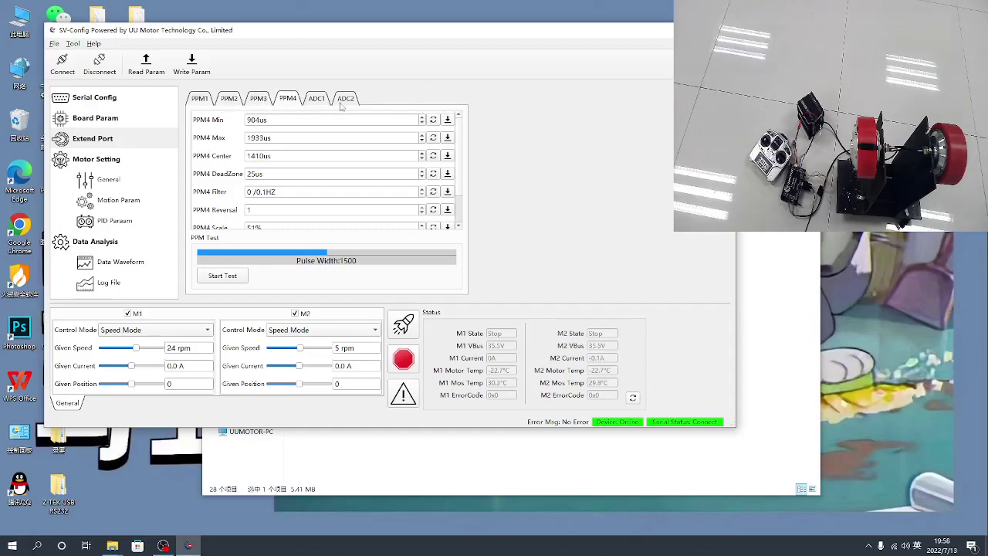
Set the PPM4 mapping to Off
{"action": "left_click", "coordinate": [458, 225]}
{"action": "left_click", "coordinate": [351, 219]}
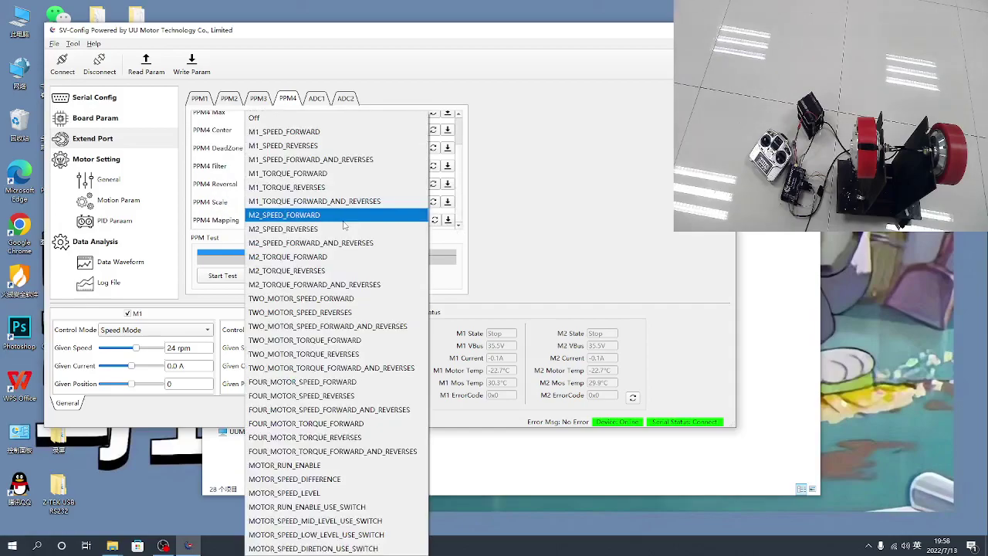
{"action": "left_click", "coordinate": [312, 120]}
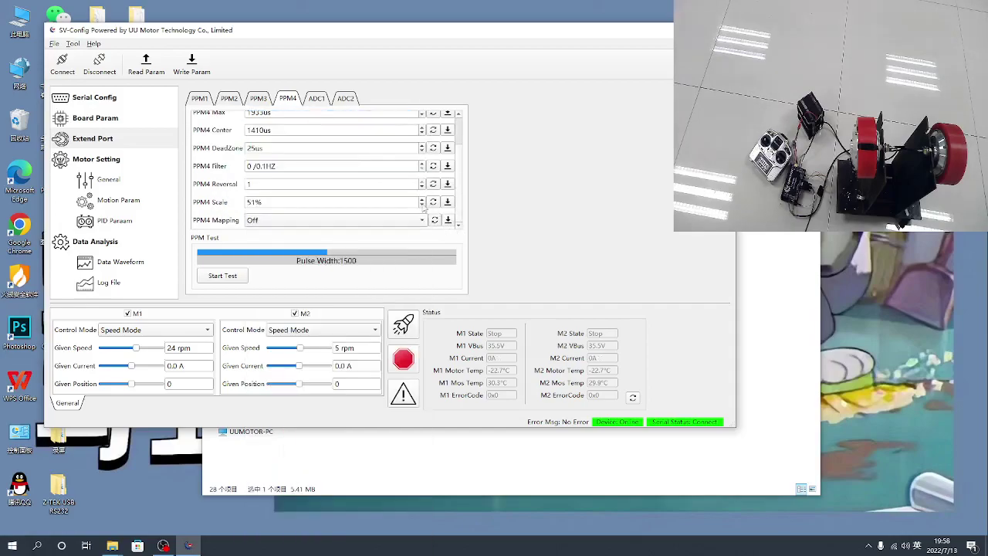
Set the ADC1 mapping to Off
{"action": "left_click", "coordinate": [317, 100]}
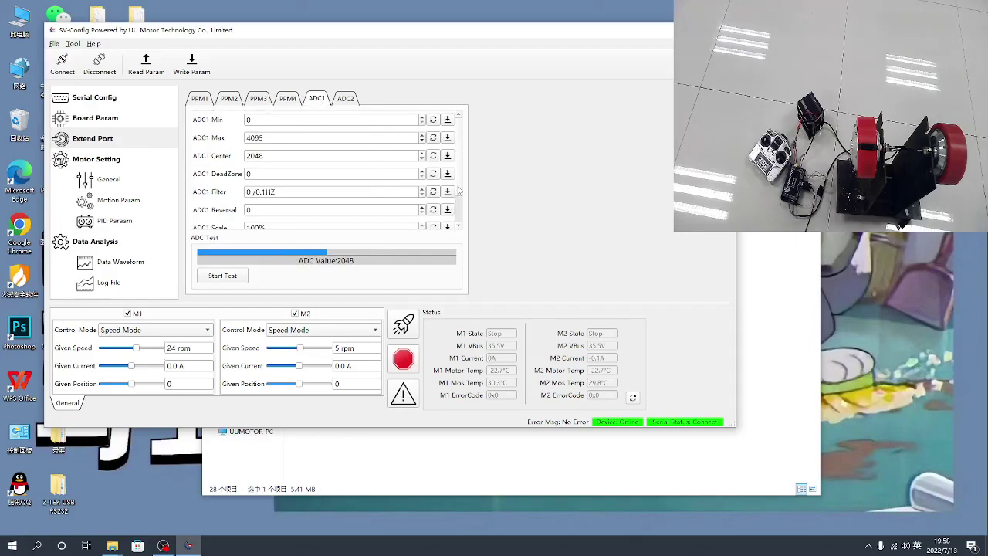
{"action": "scroll", "coordinate": [460, 202], "scroll_direction": "down", "scroll_amount": 1}
{"action": "left_click", "coordinate": [359, 220]}
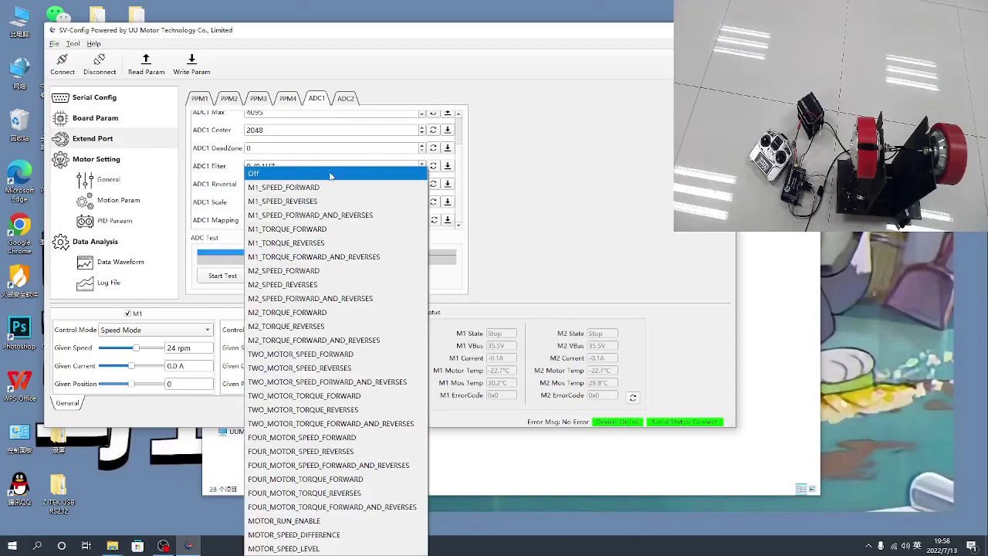
{"action": "left_click", "coordinate": [332, 174]}
{"action": "scroll", "coordinate": [463, 142], "scroll_direction": "up", "scroll_amount": 1}
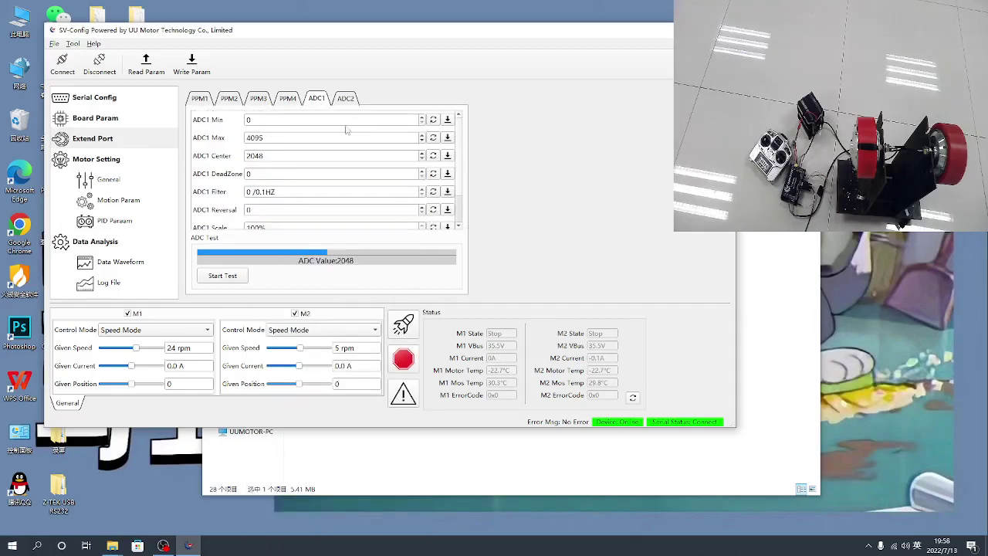
Set the ADC2 mapping to Off
{"action": "left_click", "coordinate": [347, 100]}
{"action": "scroll", "coordinate": [460, 145], "scroll_direction": "up", "scroll_amount": 1}
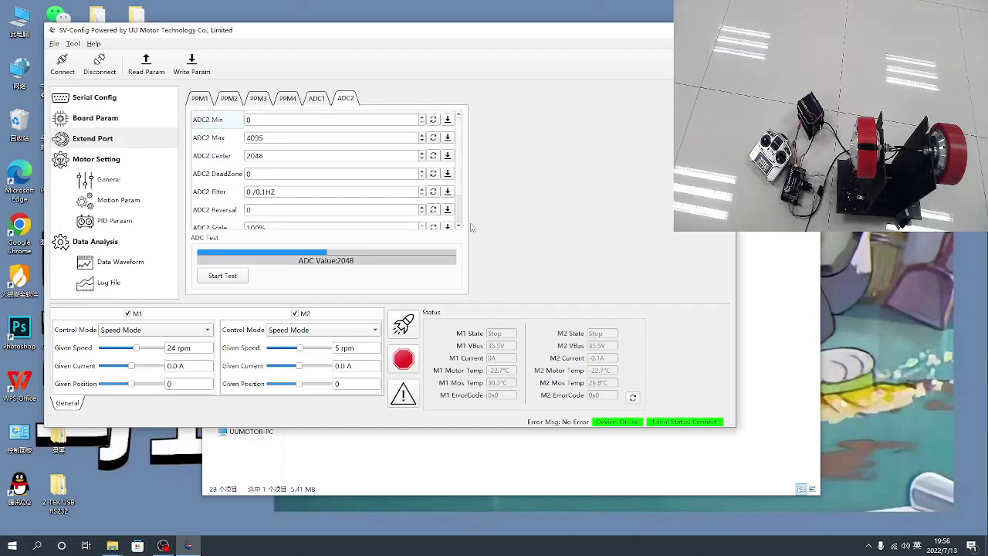
{"action": "scroll", "coordinate": [465, 163], "scroll_direction": "down", "scroll_amount": 1}
{"action": "left_click", "coordinate": [349, 223]}
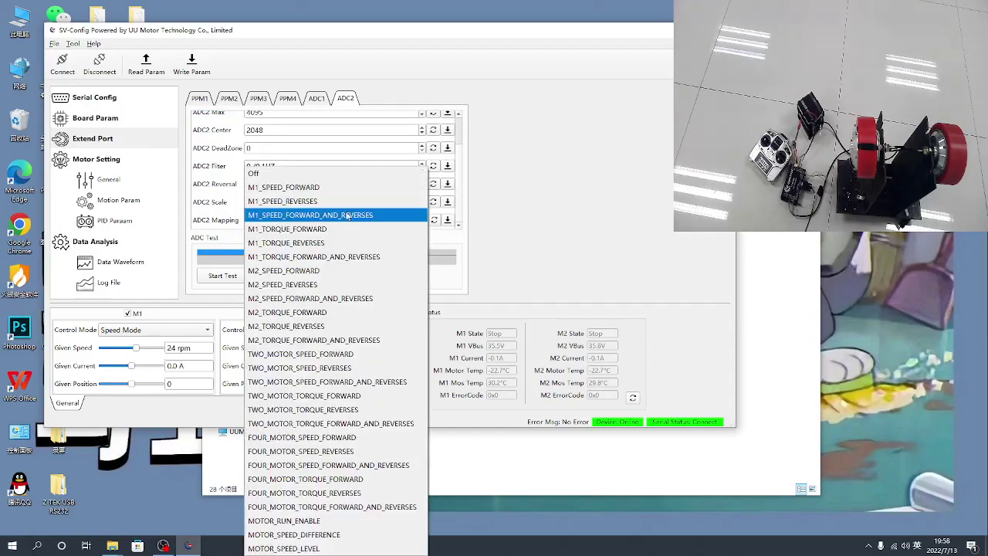
{"action": "left_click", "coordinate": [339, 171]}
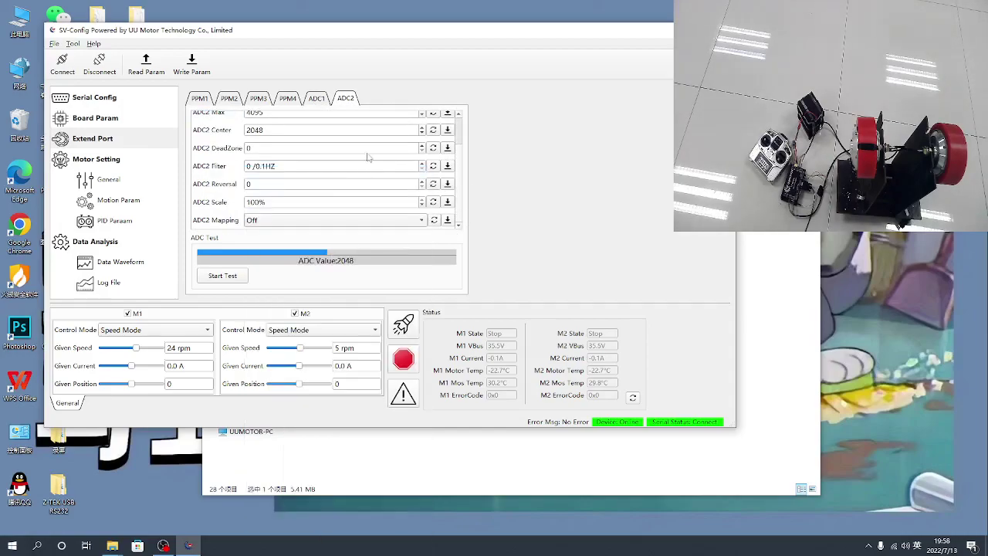
Set the PPM1 mapping to TWO_MOTOR_TORQUE_FORWARD_AND_REVERSES and try the PPM1 pulse width test
{"action": "left_click", "coordinate": [199, 98]}
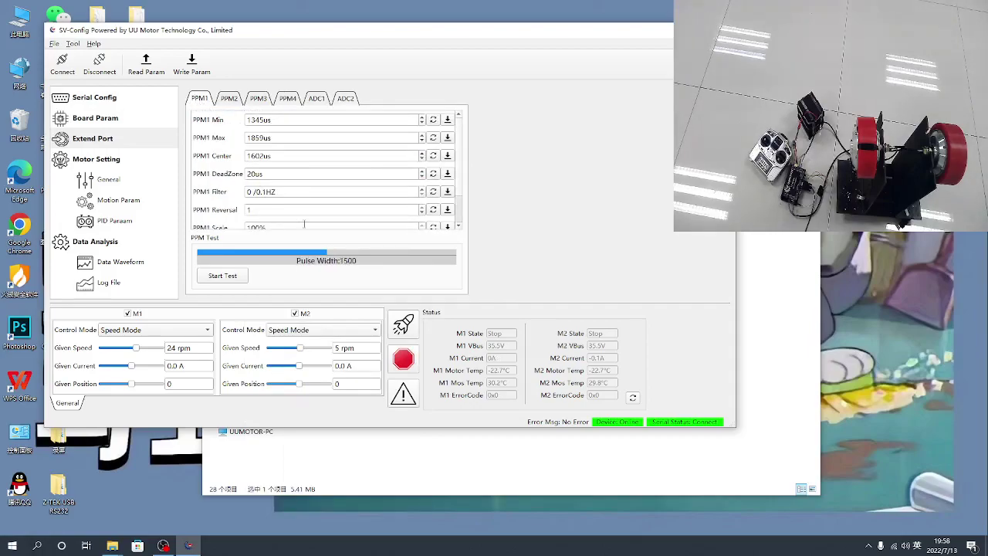
{"action": "scroll", "coordinate": [461, 193], "scroll_direction": "down", "scroll_amount": 1}
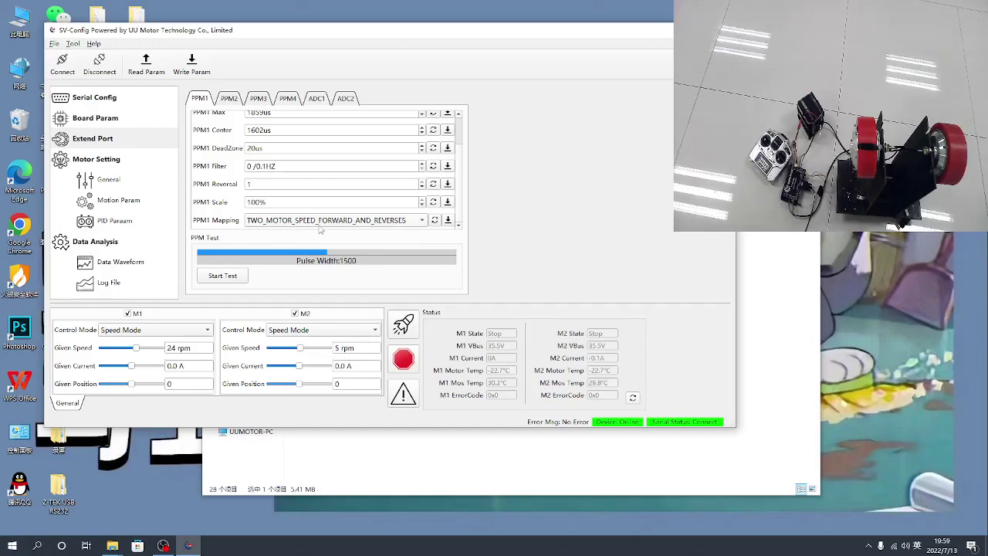
{"action": "left_click", "coordinate": [373, 223]}
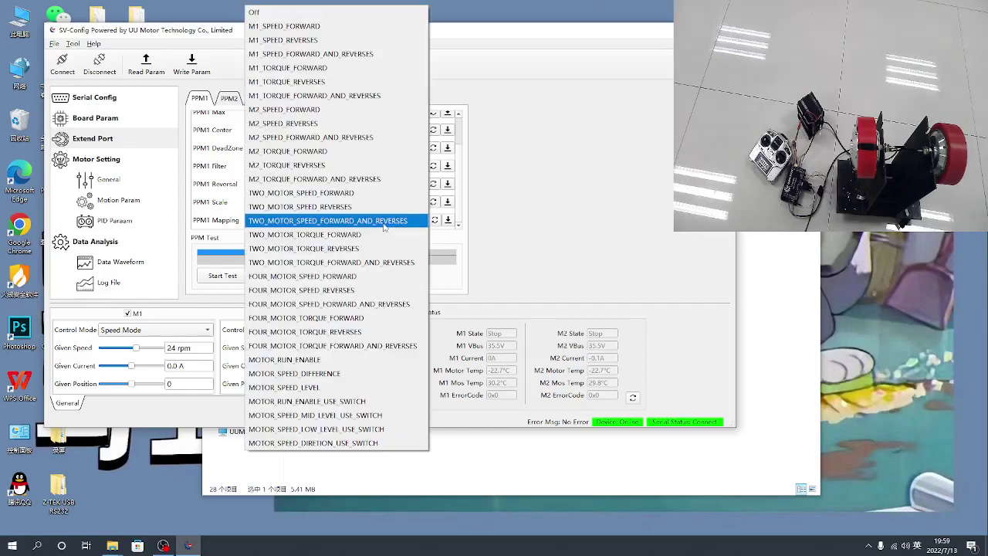
{"action": "left_click", "coordinate": [377, 262]}
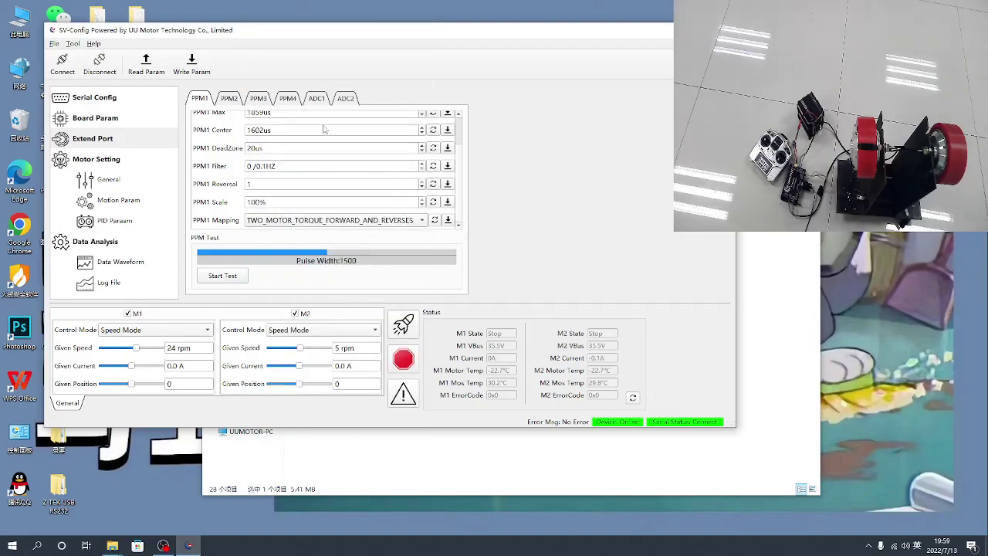
{"action": "left_click", "coordinate": [227, 275]}
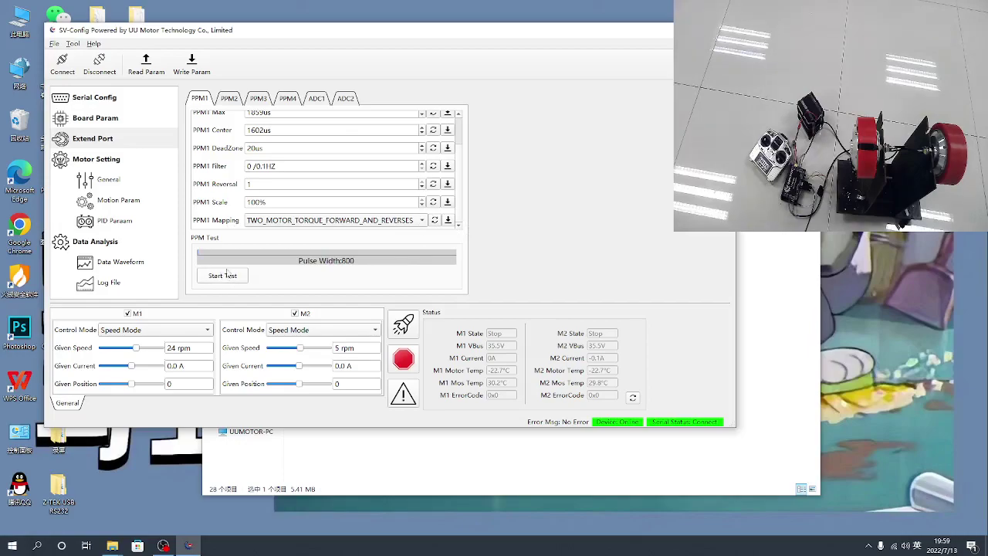
Review the Control Input options in the board parameters and select RS232
{"action": "left_click", "coordinate": [87, 124]}
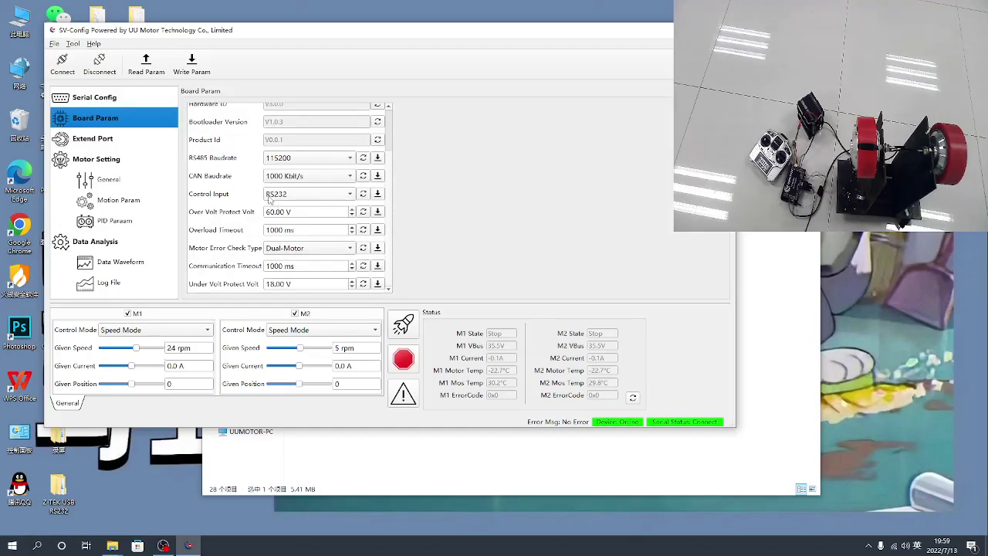
{"action": "left_click", "coordinate": [351, 197]}
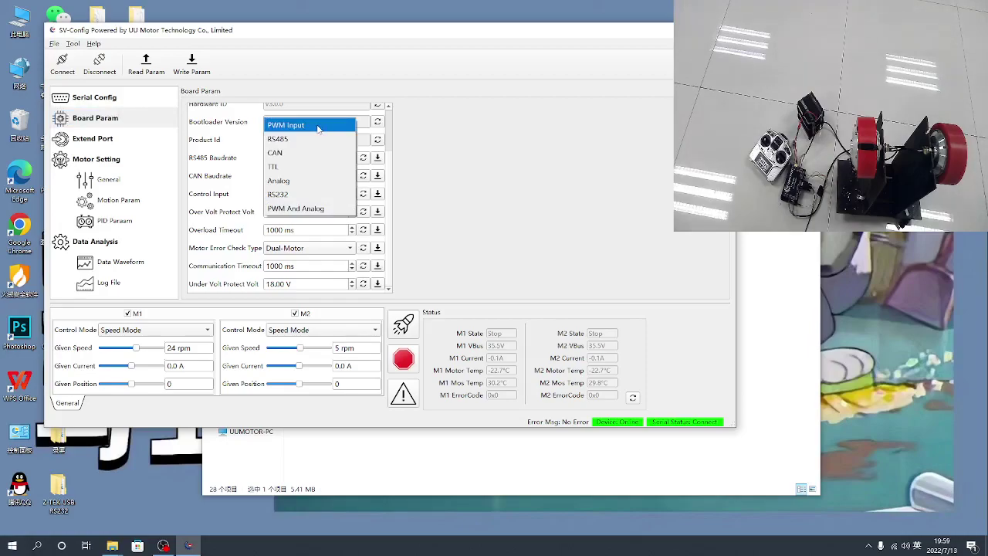
{"action": "left_click", "coordinate": [311, 195]}
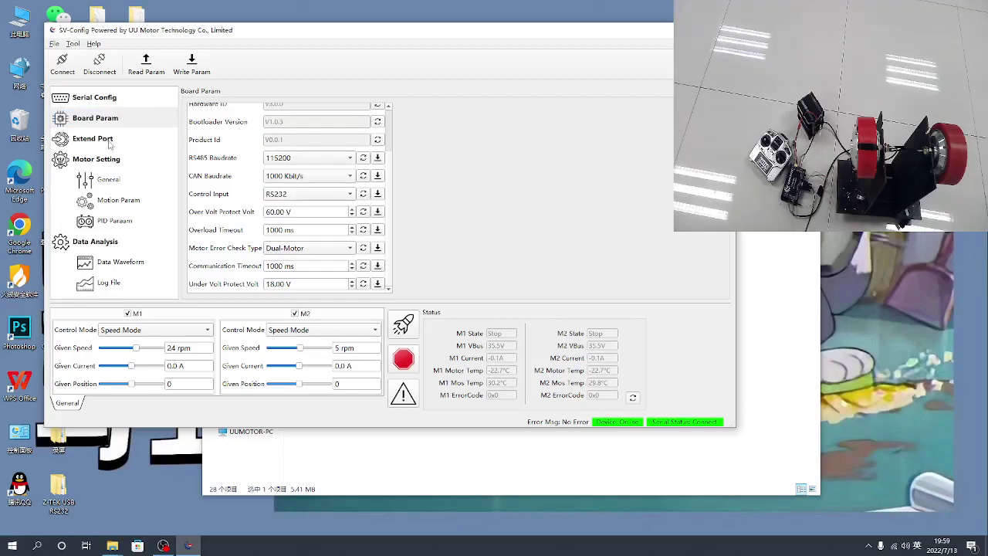
Start the PPM1 pulse width test in the extend port settings and enlarge the window to show more parameters
{"action": "left_click", "coordinate": [110, 141]}
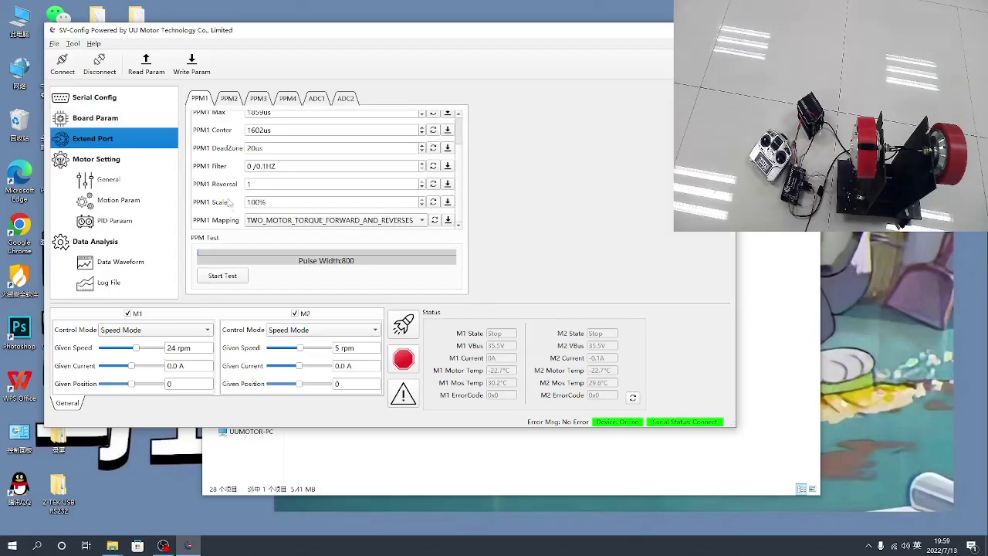
{"action": "left_click", "coordinate": [229, 280]}
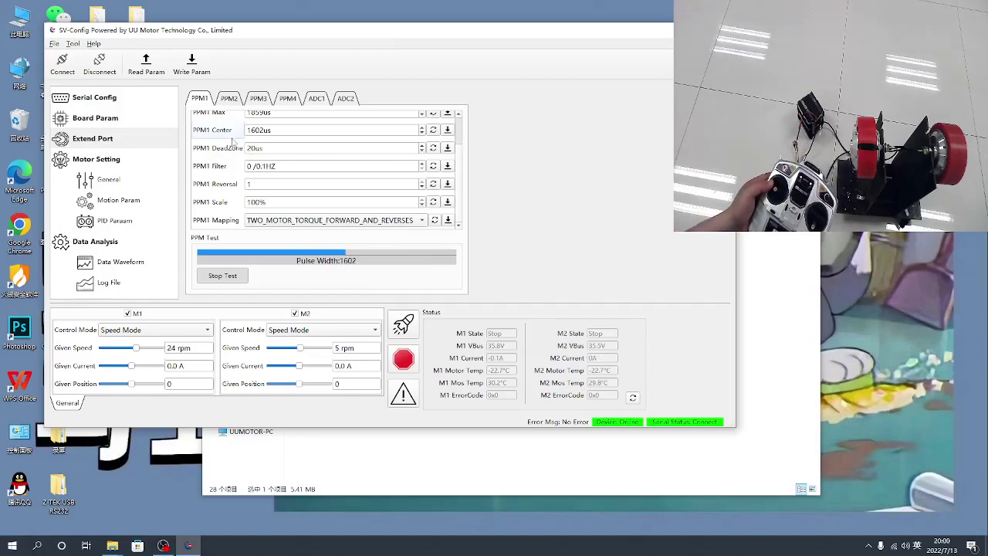
{"action": "left_click_drag", "start_coordinate": [398, 23], "coordinate": [397, 1]}
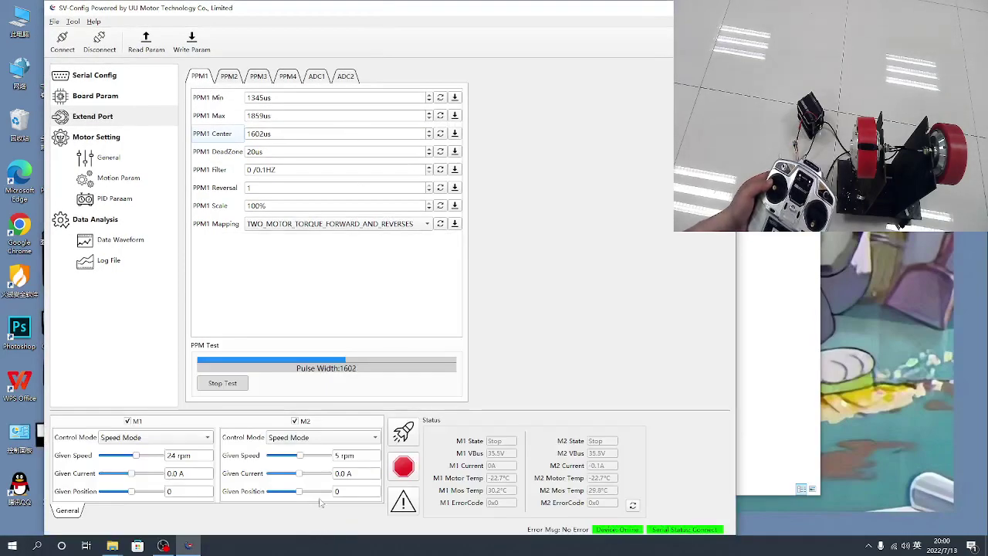
{"action": "left_click_drag", "start_coordinate": [338, 4], "coordinate": [340, 26]}
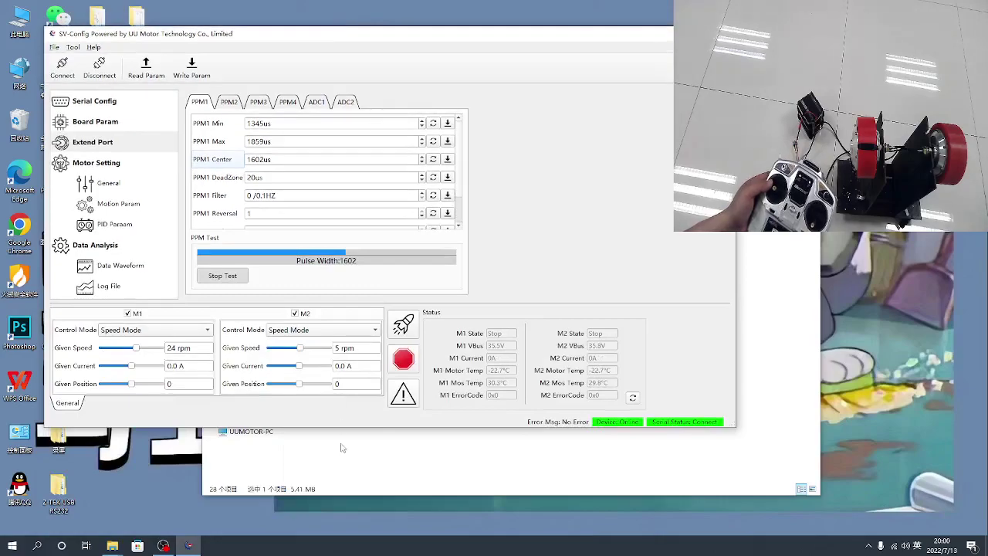
{"action": "left_click_drag", "start_coordinate": [341, 426], "coordinate": [343, 453]}
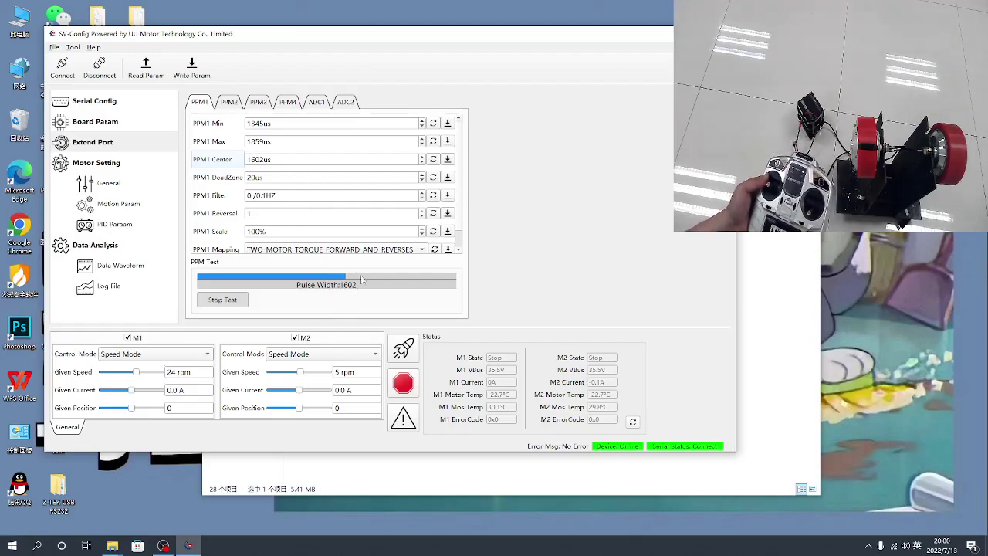
Check PPM1's Center and Max values against the live pulse width from the remote control
{"action": "left_click", "coordinate": [257, 160]}
{"action": "double_click", "coordinate": [257, 159]}
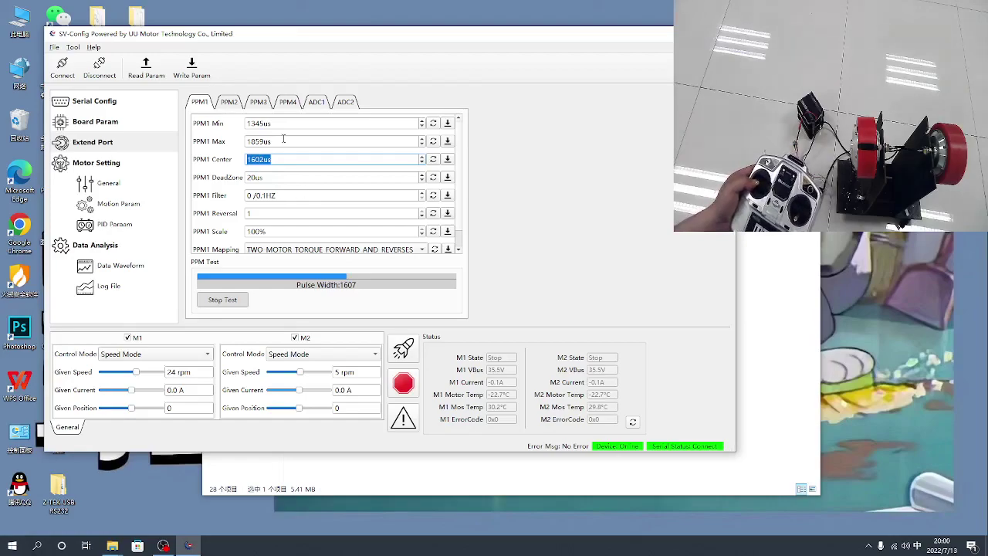
{"action": "left_click_drag", "start_coordinate": [283, 140], "coordinate": [232, 140]}
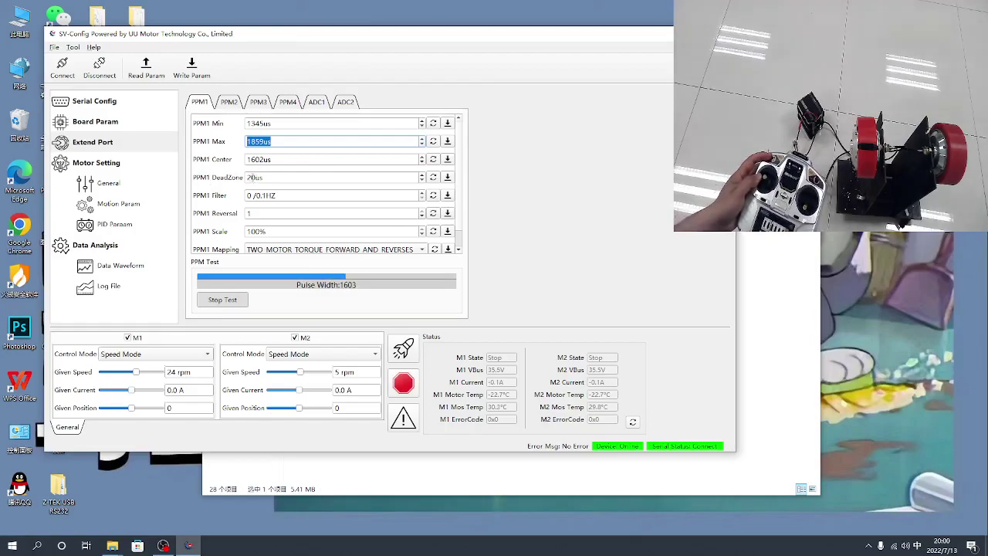
Set PPM1's DeadZone to 10 us and write it to the controller
{"action": "left_click", "coordinate": [247, 177]}
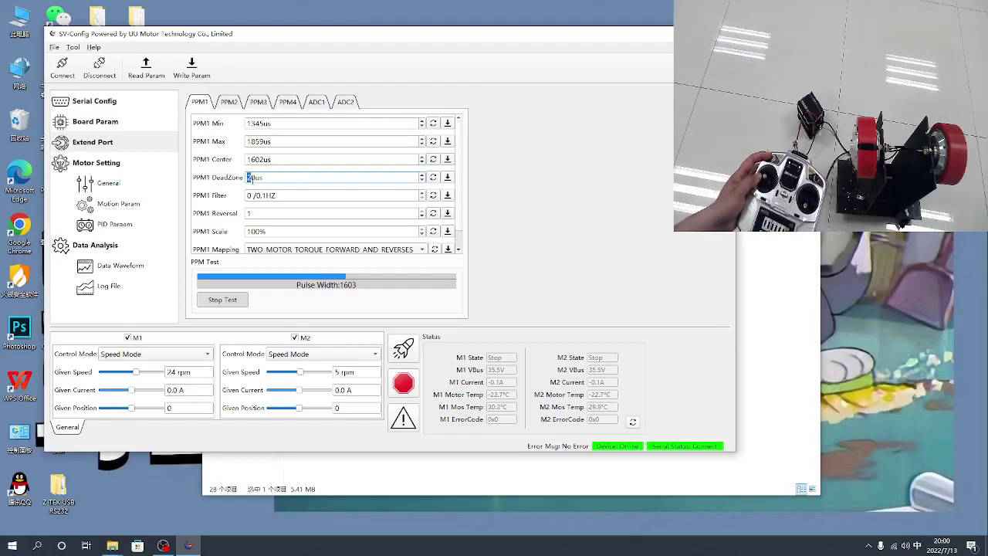
{"action": "left_click_drag", "start_coordinate": [253, 177], "coordinate": [247, 178]}
{"action": "type", "text": "1"}
{"action": "left_click", "coordinate": [447, 177]}
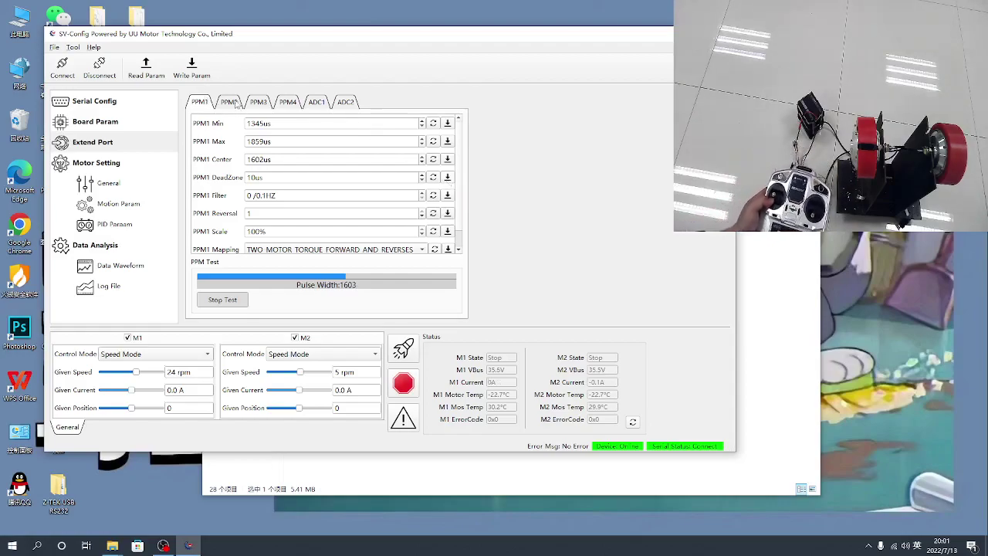
Set the PPM1 mapping to TWO_MOTOR_SPEED_FORWARD_AND_REVERSES
{"action": "left_click", "coordinate": [344, 252]}
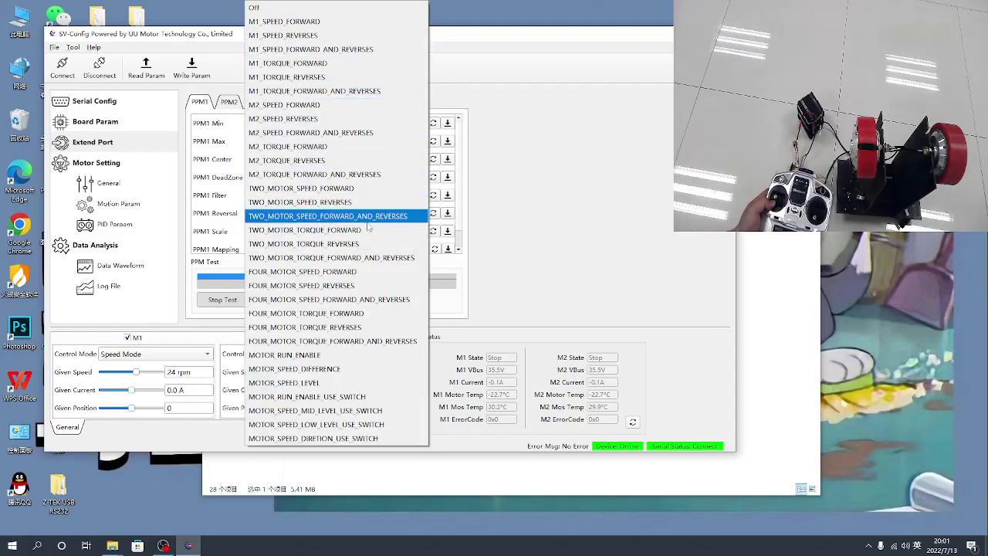
{"action": "left_click", "coordinate": [315, 217]}
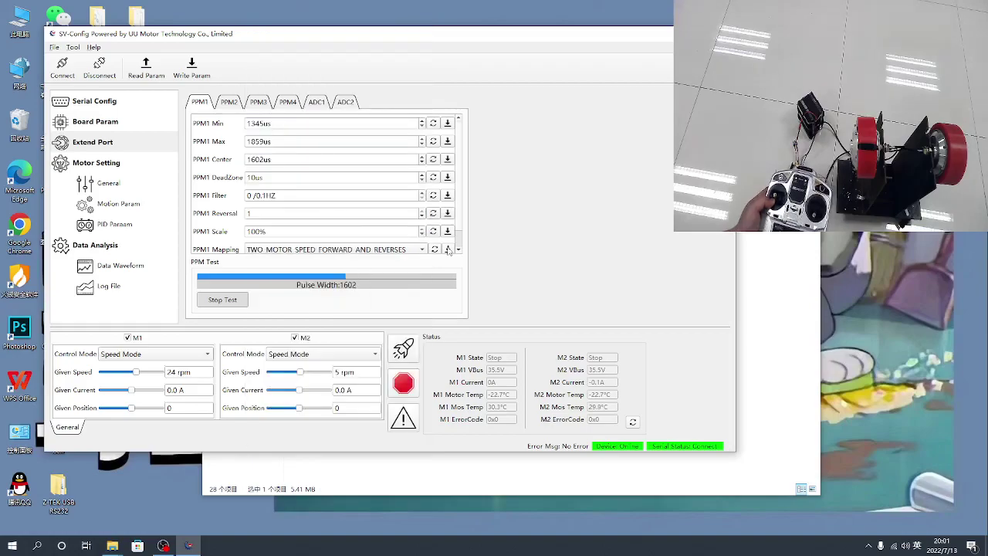
{"action": "scroll", "coordinate": [466, 219], "scroll_direction": "down", "scroll_amount": 1}
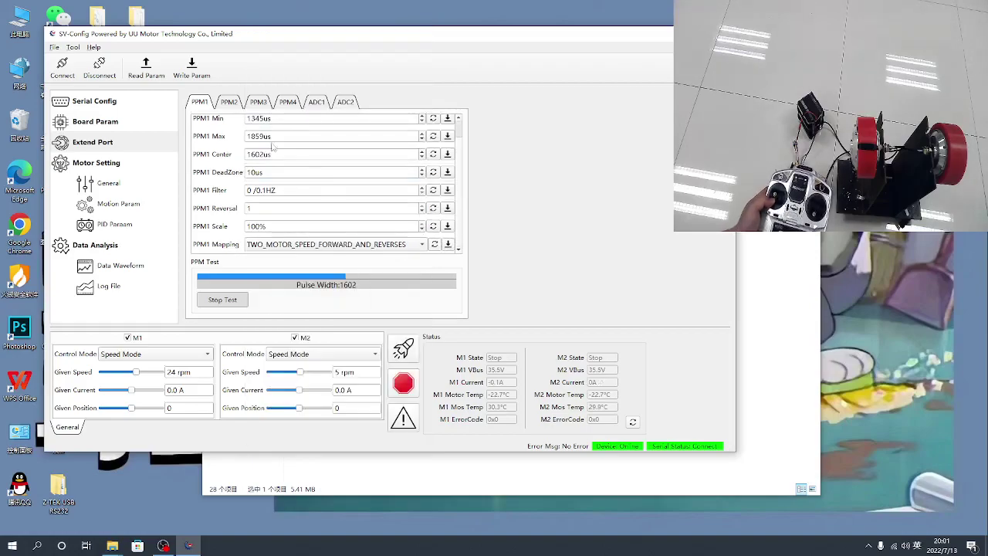
Start the pulse width test for channel PPM2
{"action": "left_click", "coordinate": [229, 102]}
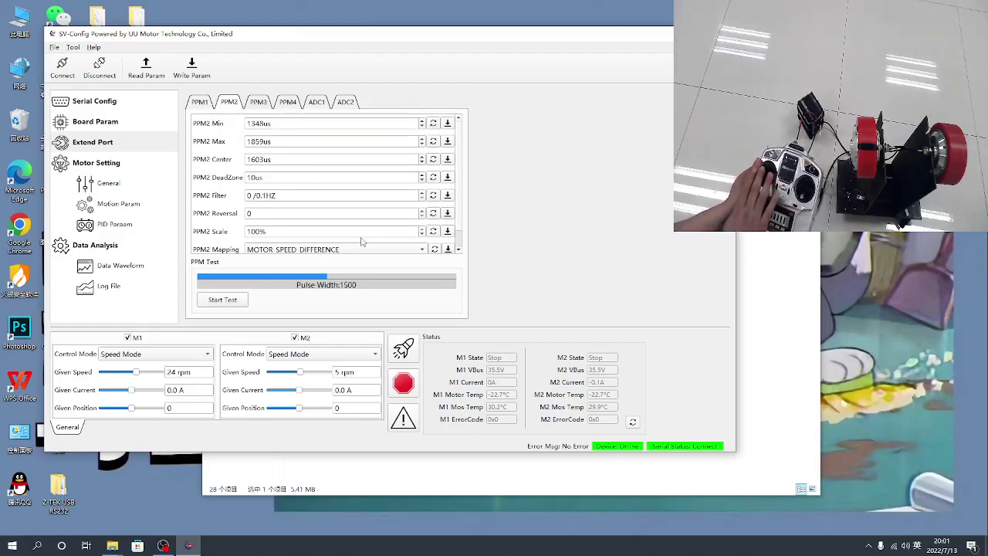
{"action": "left_click", "coordinate": [221, 300]}
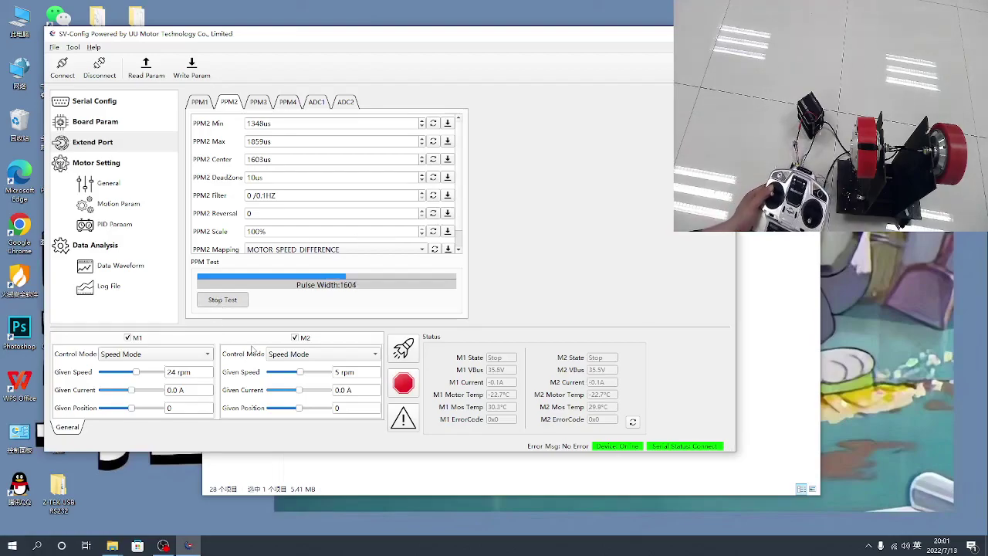
Set PPM2's Center to 1603 us and its Min to 1346 us, and write the Min value to the controller
{"action": "left_click", "coordinate": [261, 159]}
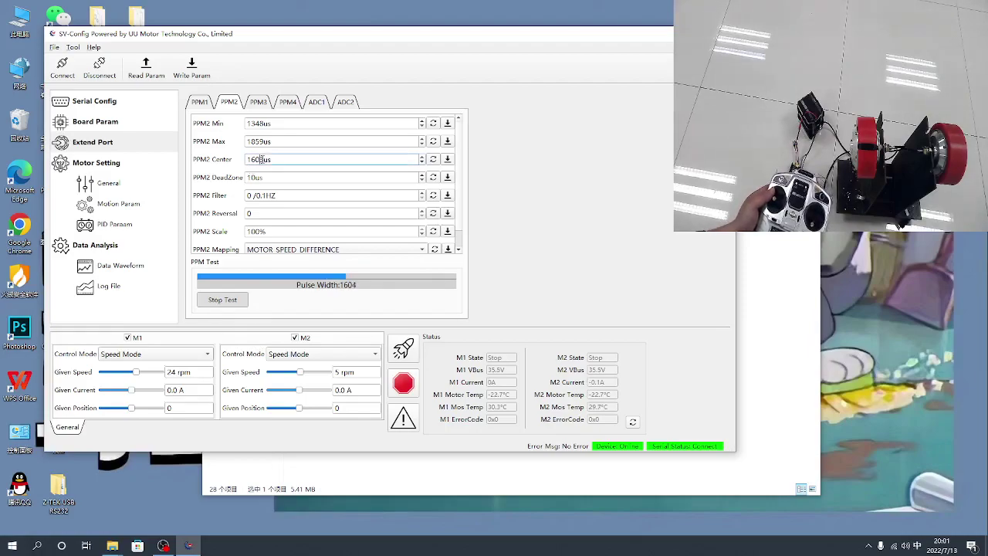
{"action": "left_click_drag", "start_coordinate": [260, 159], "coordinate": [266, 159]}
{"action": "type", "text": "3"}
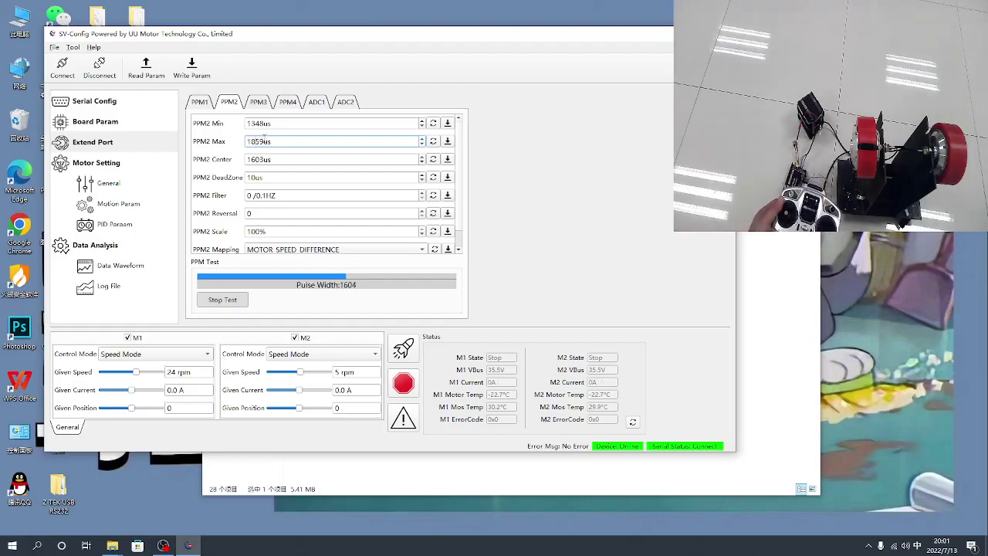
{"action": "left_click", "coordinate": [260, 123]}
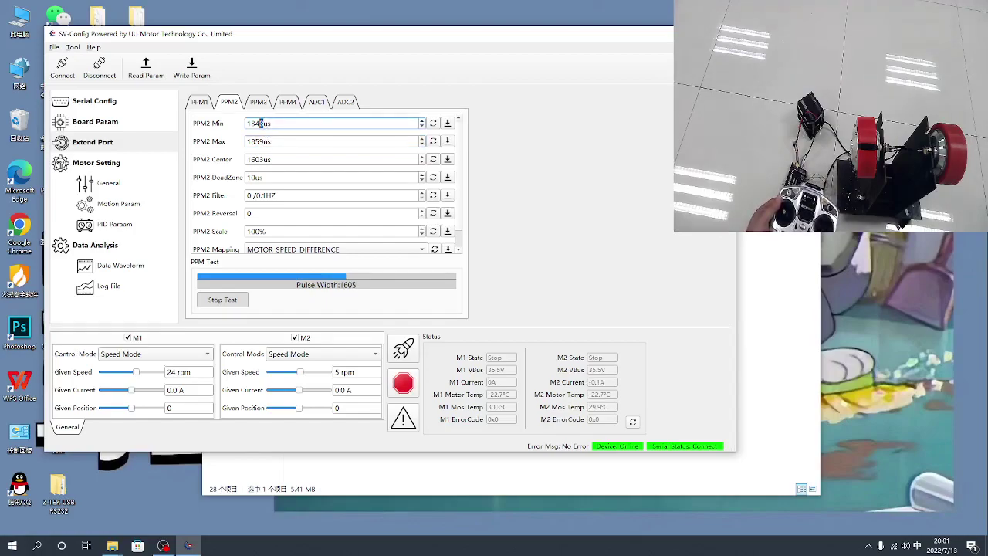
{"action": "left_click", "coordinate": [446, 124]}
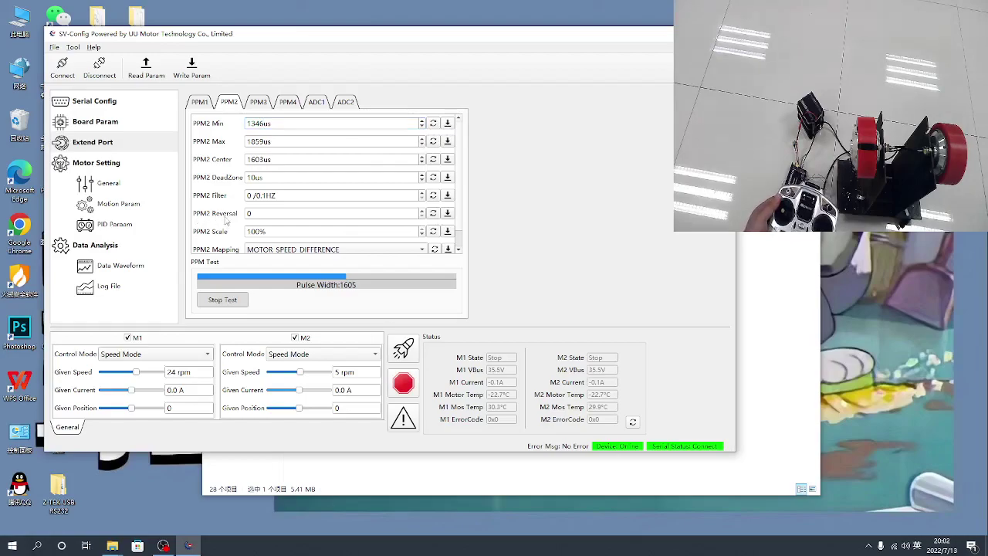
Change PPM2's Reversal to 1 and back to 0, and write the value to the controller
{"action": "double_click", "coordinate": [256, 213]}
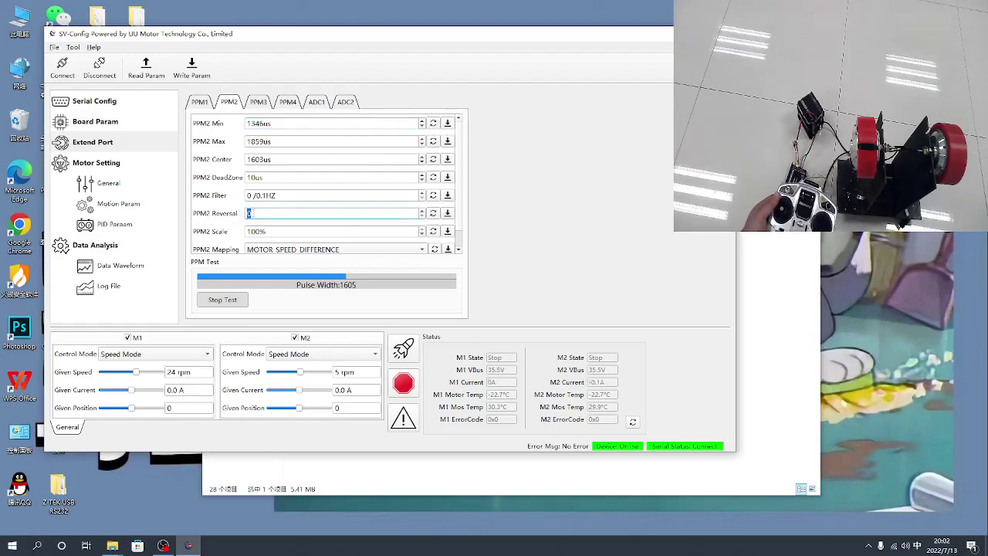
{"action": "type", "text": "1"}
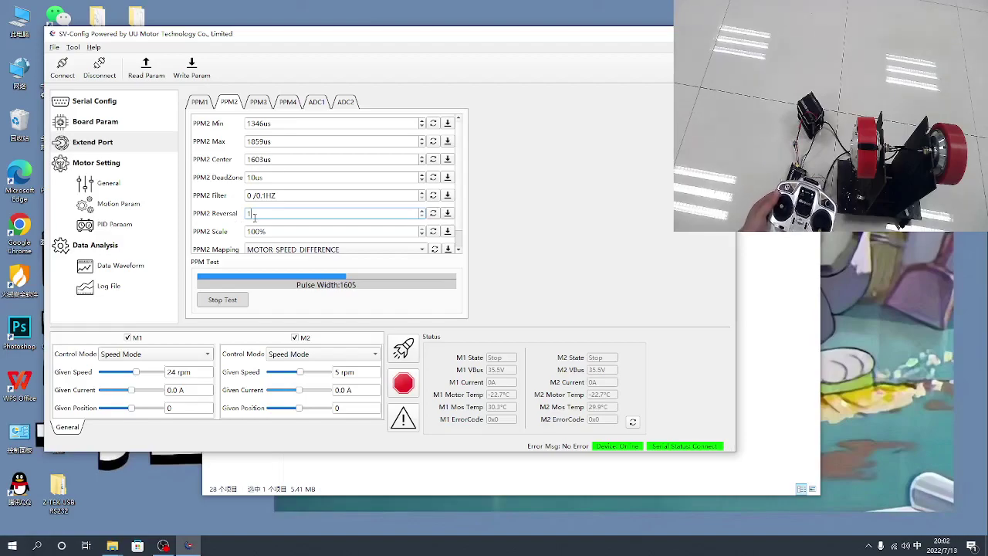
{"action": "key", "text": "Return"}
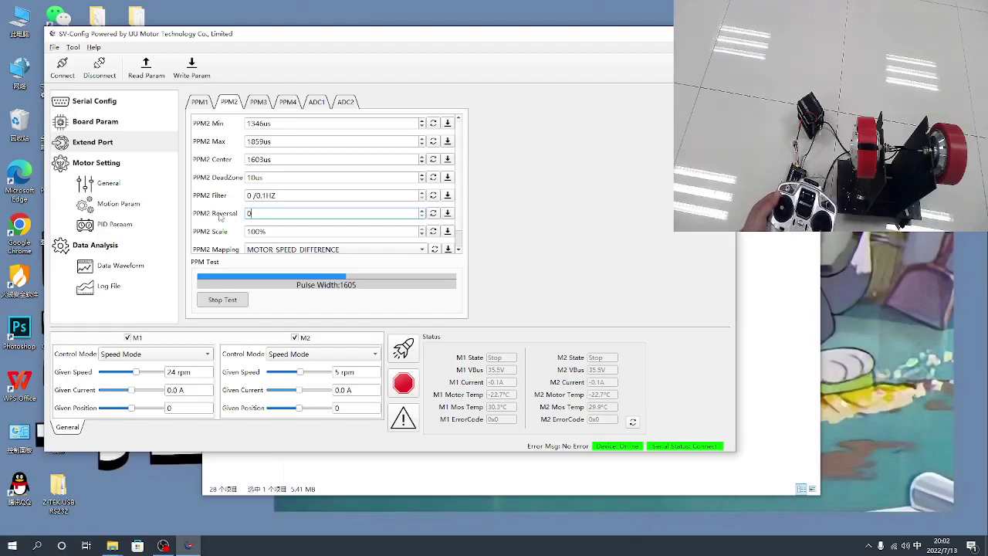
{"action": "left_click", "coordinate": [447, 213]}
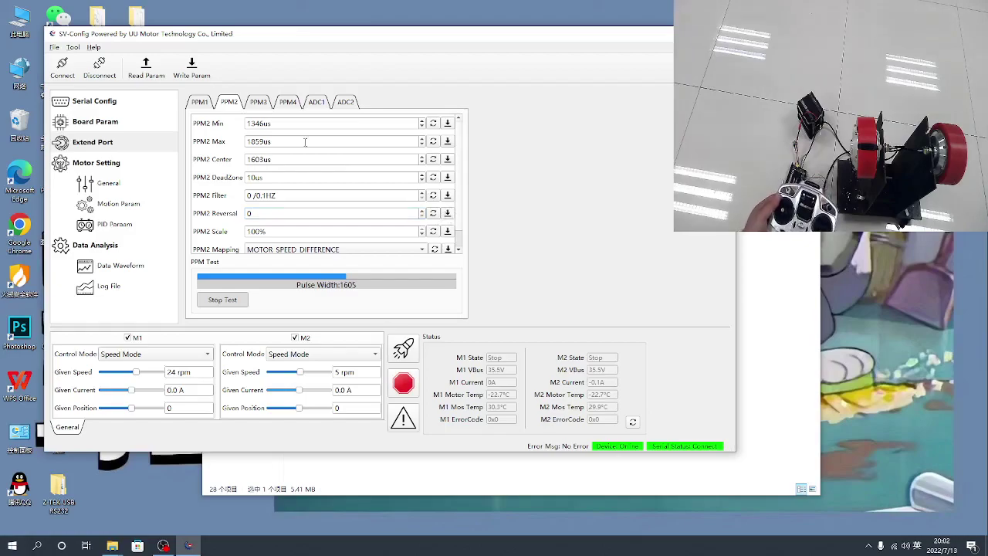
Set the PPM3 mapping to MOTOR_RUN_ENABLE
{"action": "left_click", "coordinate": [263, 103]}
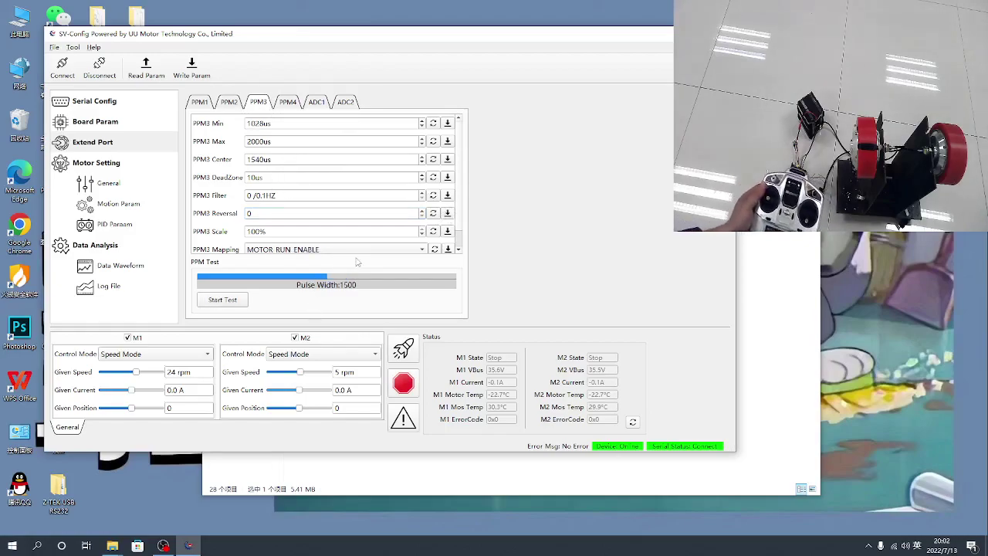
{"action": "left_click", "coordinate": [358, 249]}
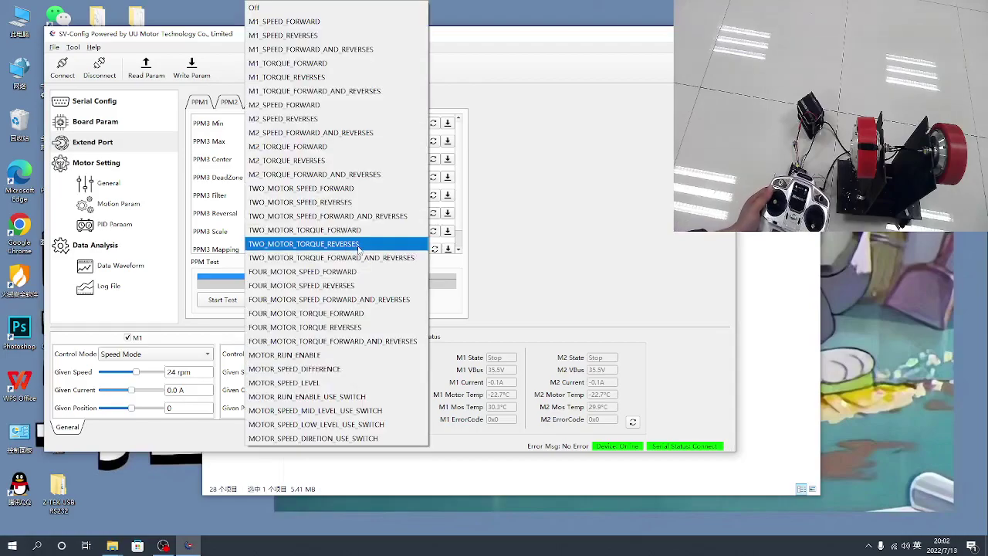
{"action": "left_click", "coordinate": [317, 355]}
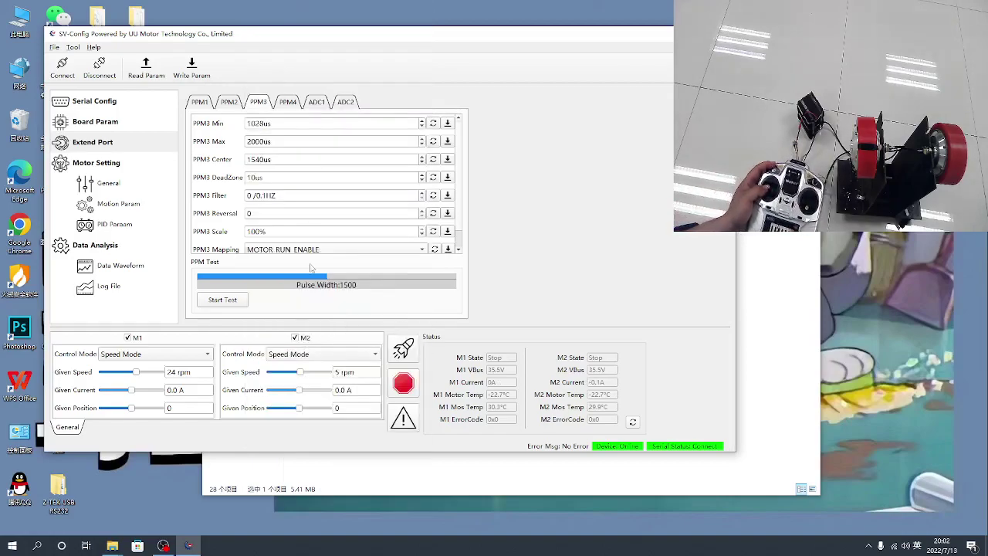
Start the pulse width test for channel PPM3 and set PPM3's Min to 1027 us
{"action": "left_click", "coordinate": [226, 301]}
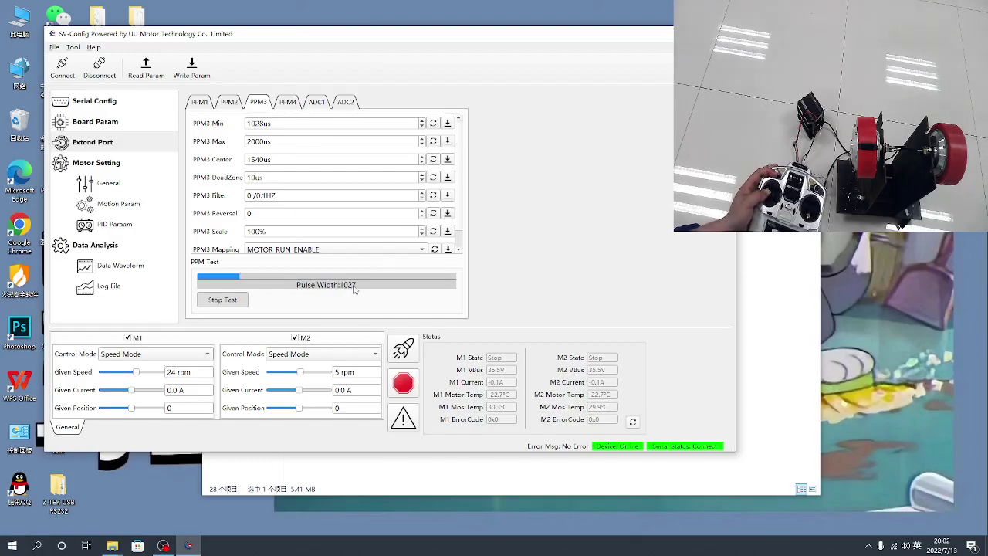
{"action": "left_click", "coordinate": [261, 124]}
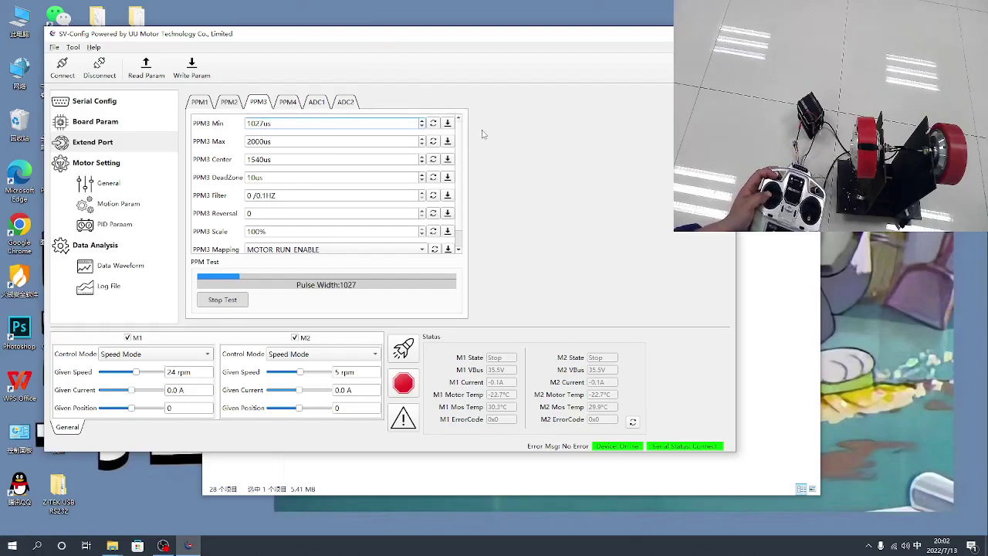
{"action": "left_click", "coordinate": [433, 132]}
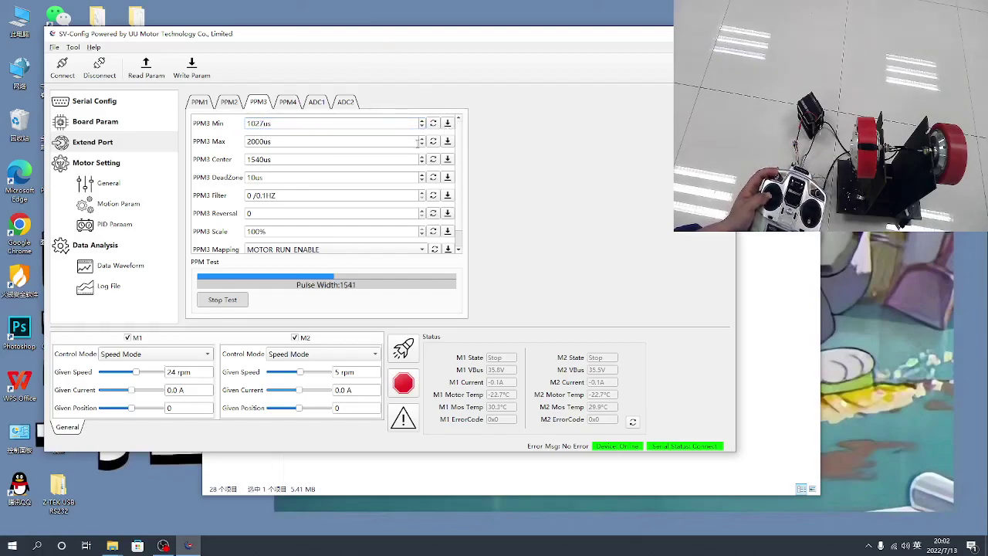
Set PPM3's Center to 1541 us and write all parameters to the controller
{"action": "left_click", "coordinate": [265, 159]}
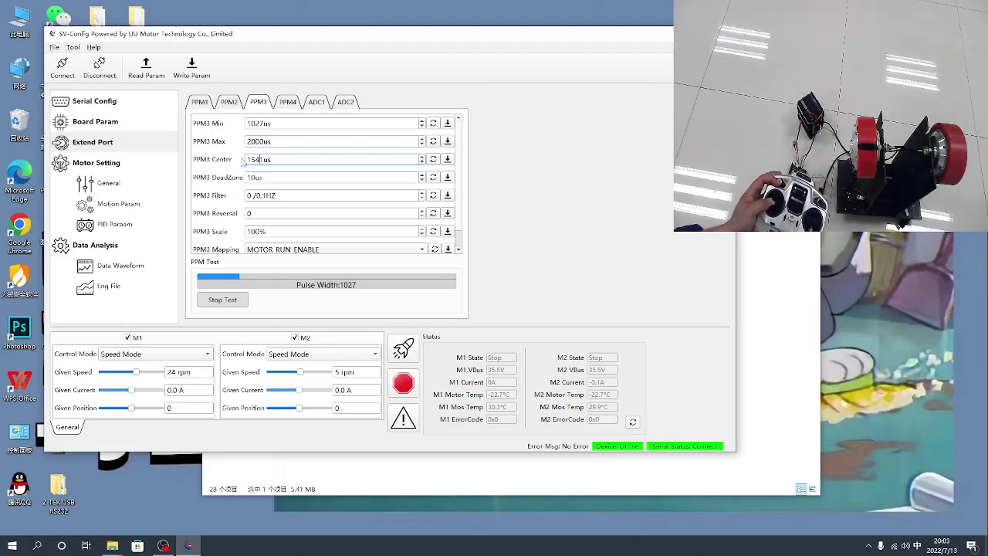
{"action": "left_click_drag", "start_coordinate": [245, 160], "coordinate": [283, 164]}
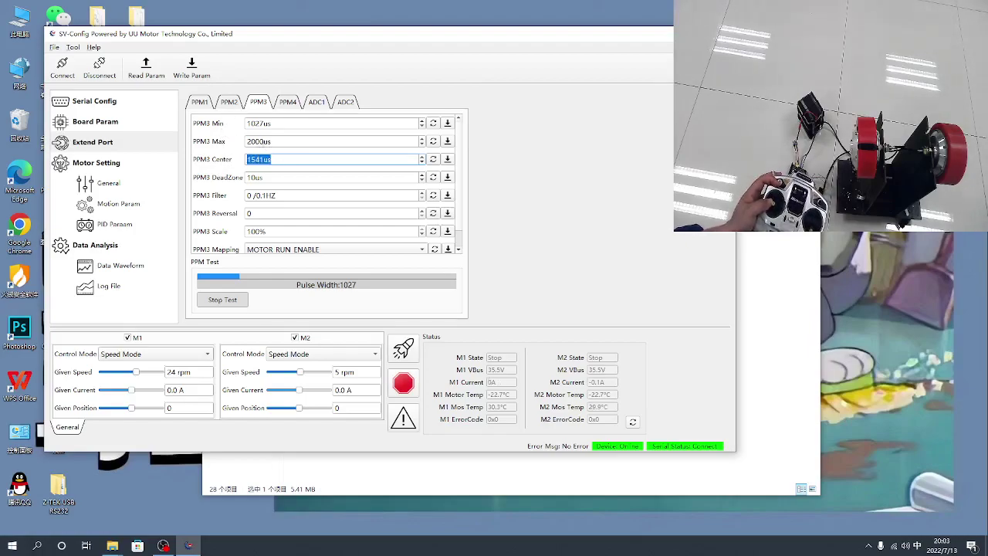
{"action": "left_click", "coordinate": [225, 146]}
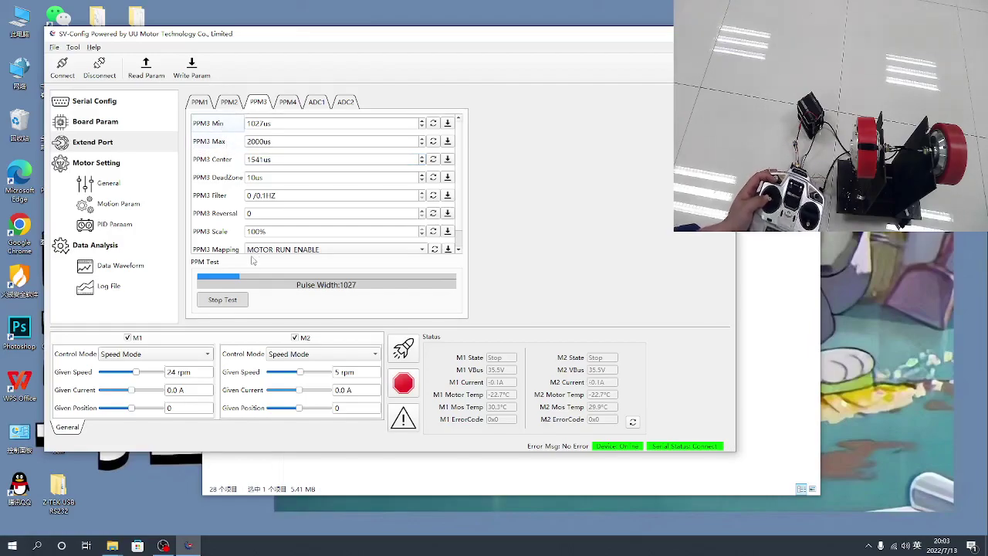
{"action": "left_click", "coordinate": [191, 68]}
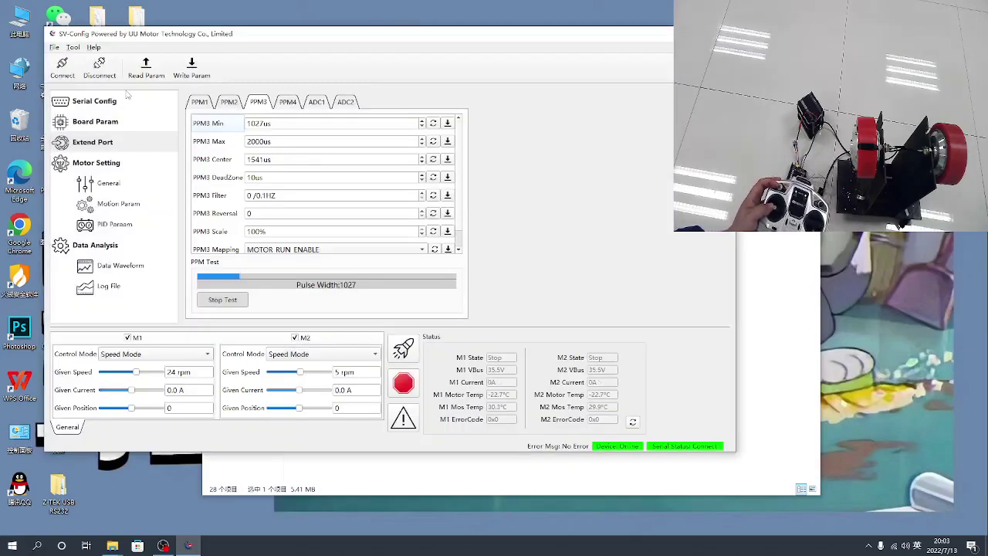
Set the board's Control Input to PWM Input
{"action": "left_click", "coordinate": [111, 129]}
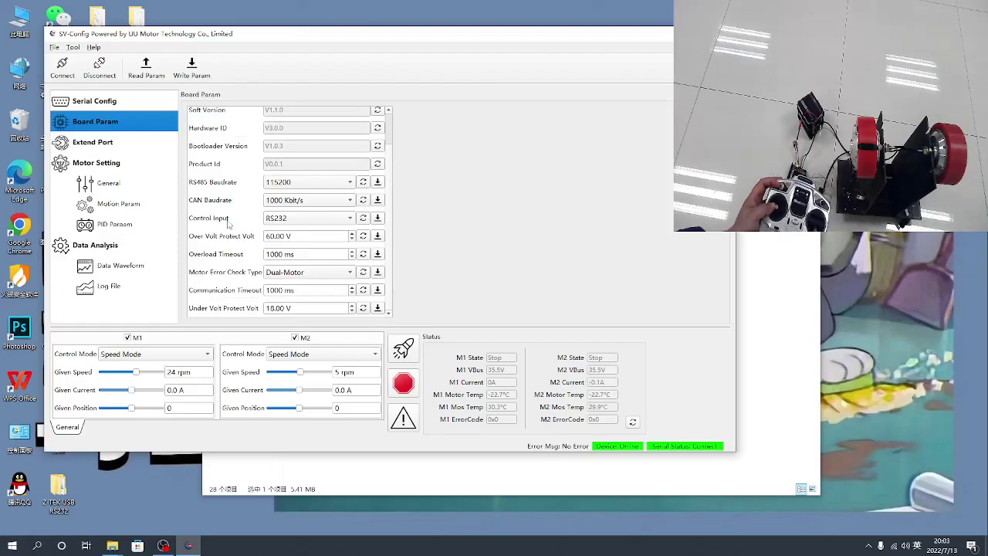
{"action": "left_click", "coordinate": [279, 224]}
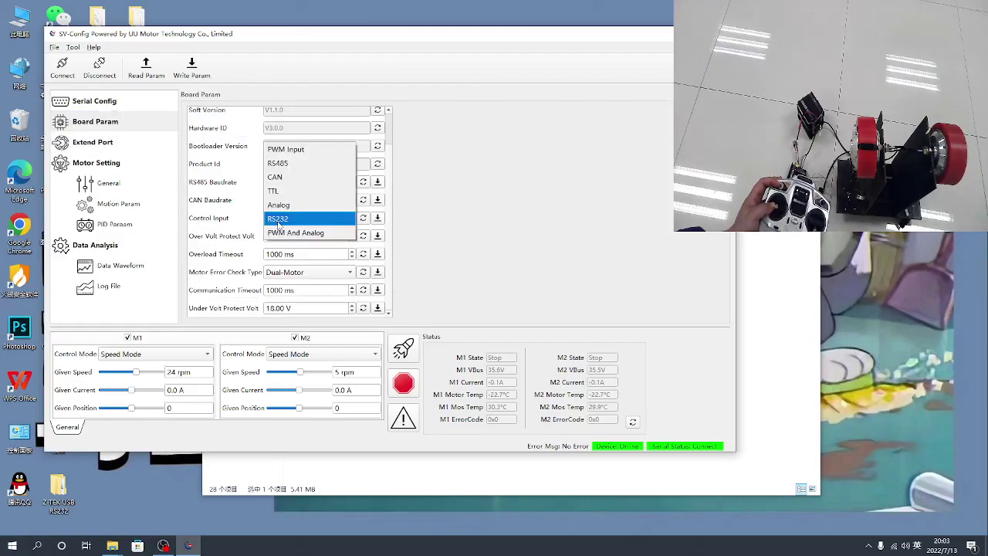
{"action": "left_click", "coordinate": [297, 152]}
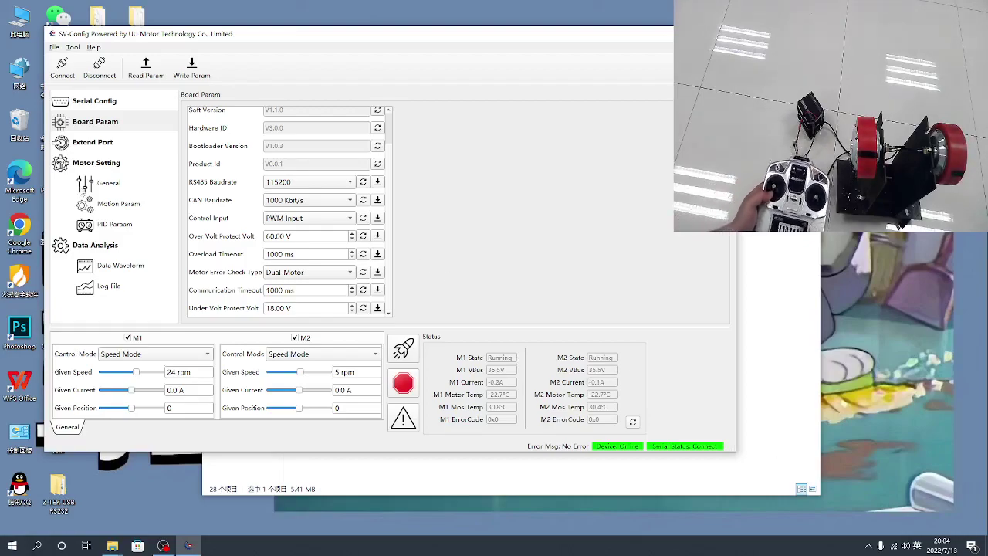
Set PPM1's Reversal to 0 in the extended port settings and write it to the controller
{"action": "left_click", "coordinate": [101, 146]}
{"action": "left_click", "coordinate": [206, 102]}
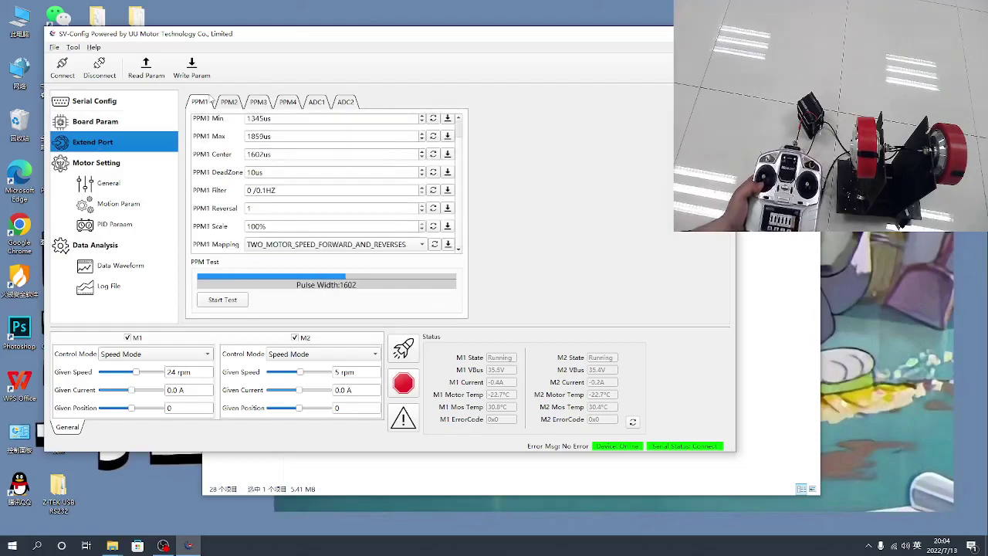
{"action": "double_click", "coordinate": [258, 209]}
{"action": "type", "text": "0"}
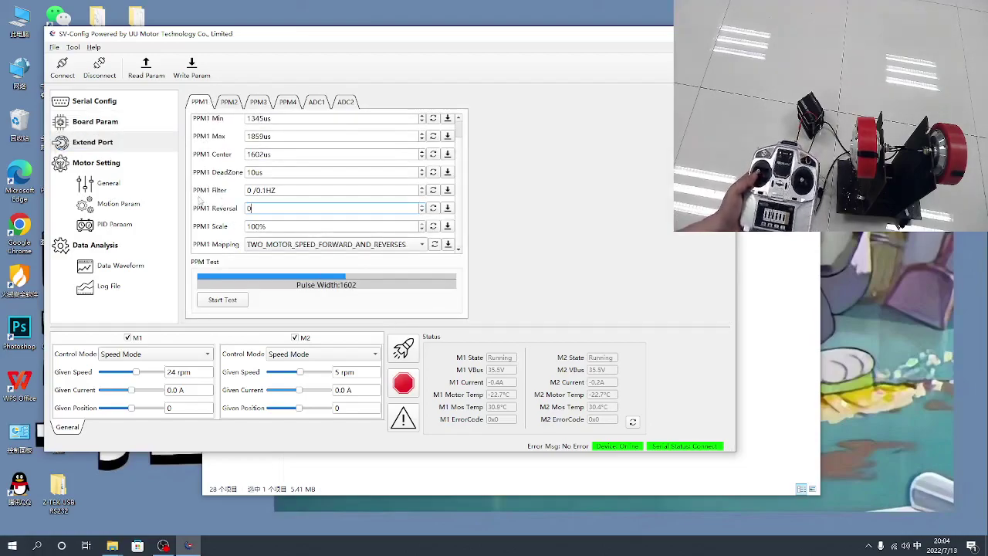
{"action": "left_click", "coordinate": [447, 208]}
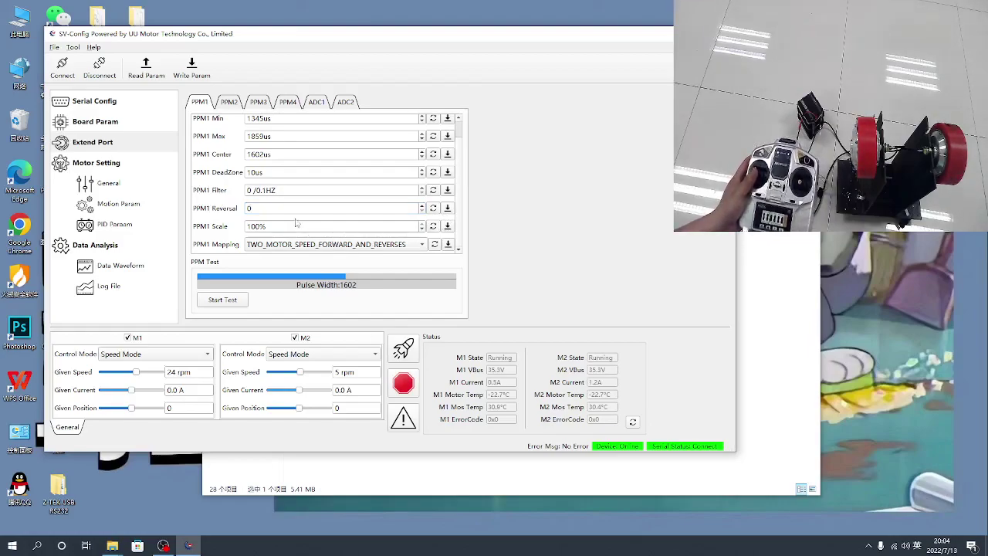
Set PPM1's Reversal back to 1 and write it to the controller
{"action": "double_click", "coordinate": [261, 210]}
{"action": "type", "text": "1"}
{"action": "left_click", "coordinate": [447, 208]}
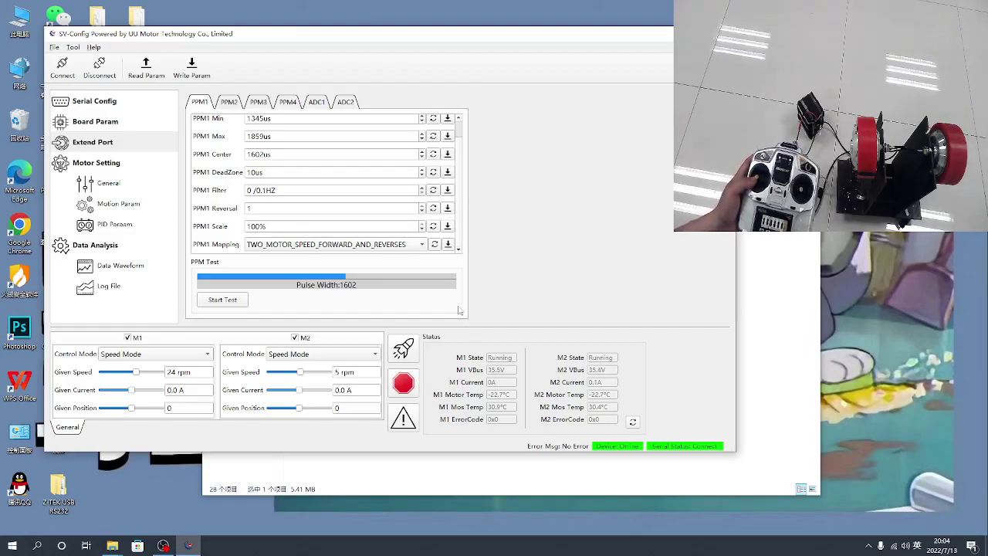
Stop both motors, set PPM1's Reversal to 0 and write it to the controller
{"action": "left_click", "coordinate": [409, 388]}
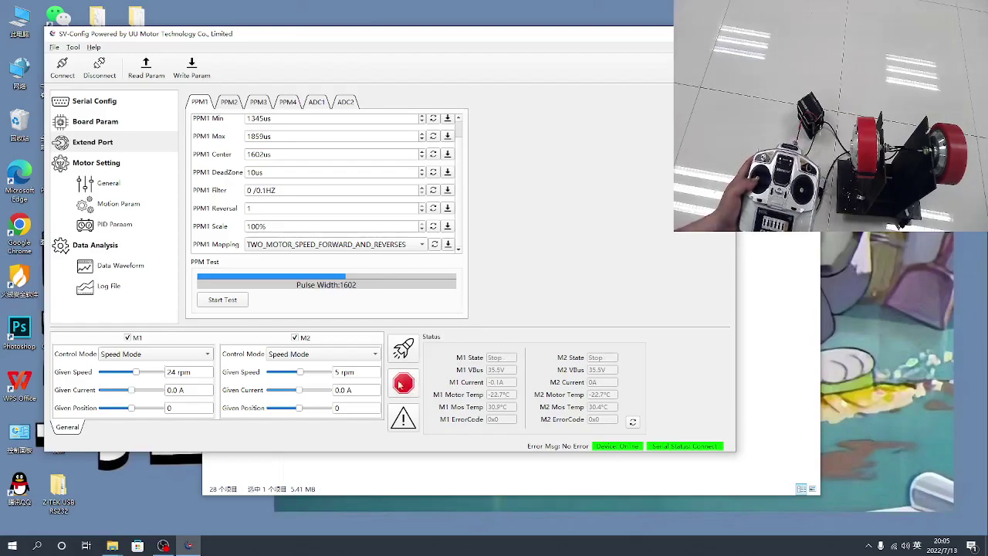
{"action": "left_click", "coordinate": [378, 209]}
{"action": "left_click", "coordinate": [447, 213]}
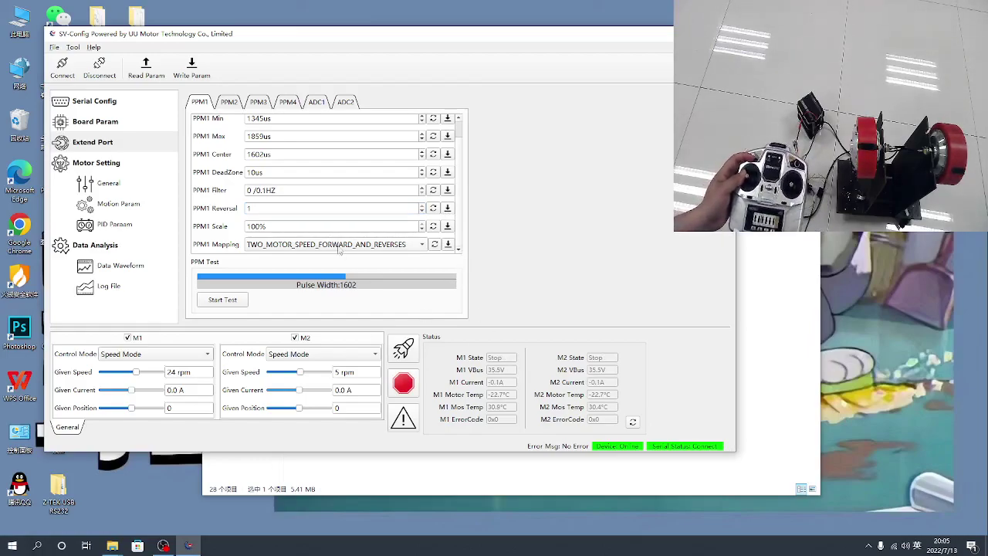
{"action": "double_click", "coordinate": [285, 208]}
{"action": "type", "text": "0"}
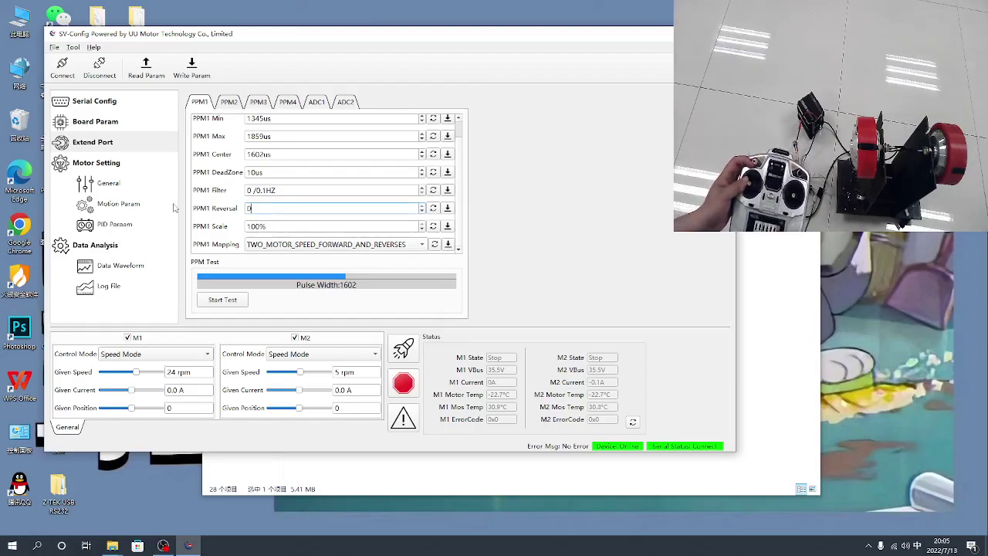
{"action": "left_click", "coordinate": [448, 207]}
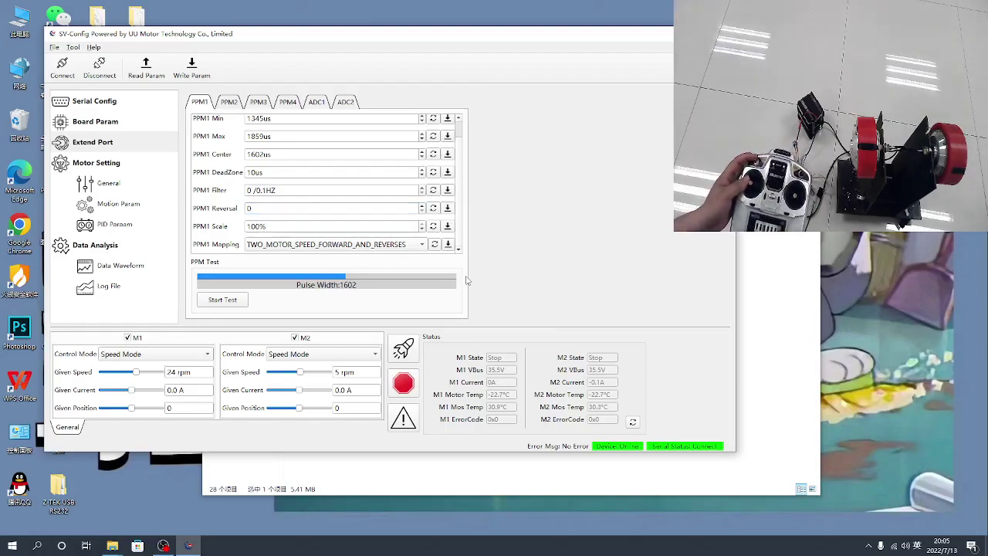